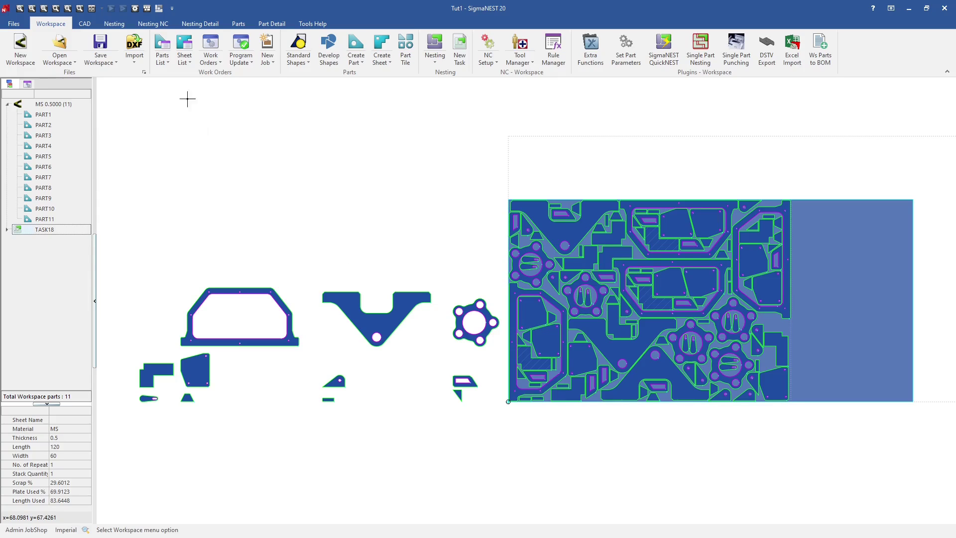
Step: Open the Auto NC settings for TASK18 and bring up the sheet cropping options
left_click(118, 24)
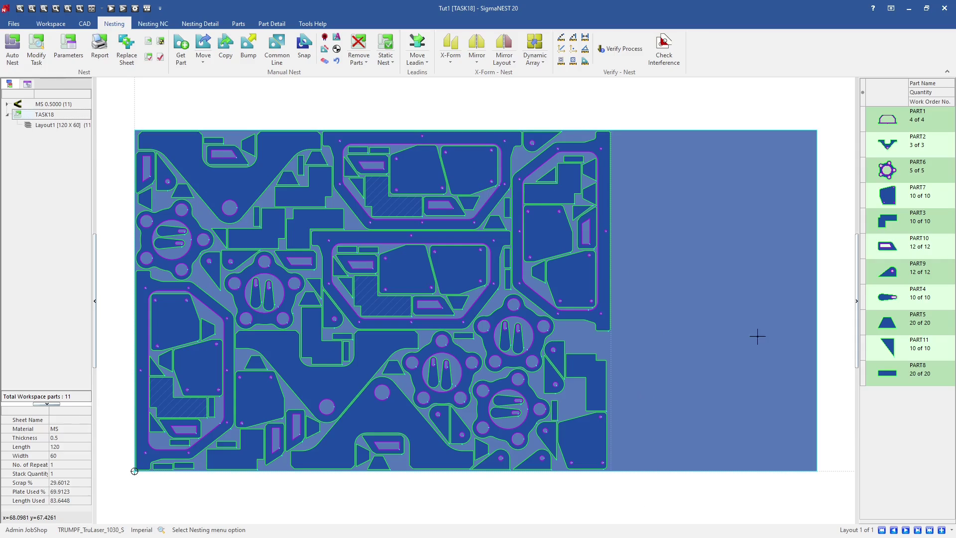
left_click(152, 23)
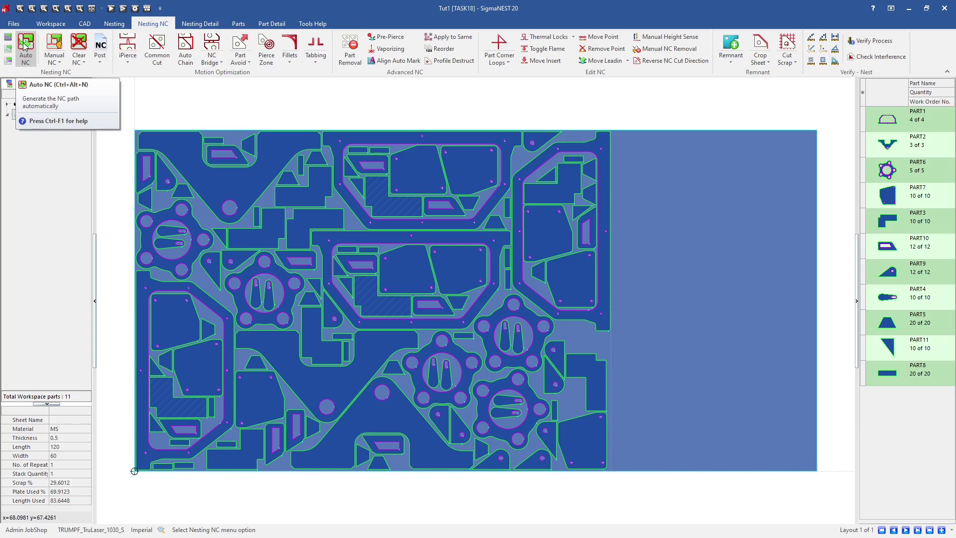
left_click(23, 46)
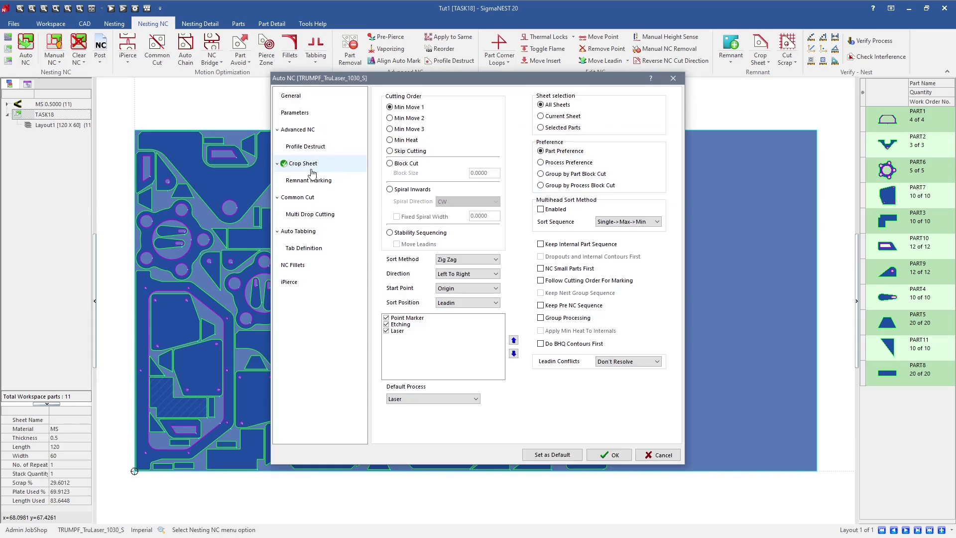
left_click(309, 169)
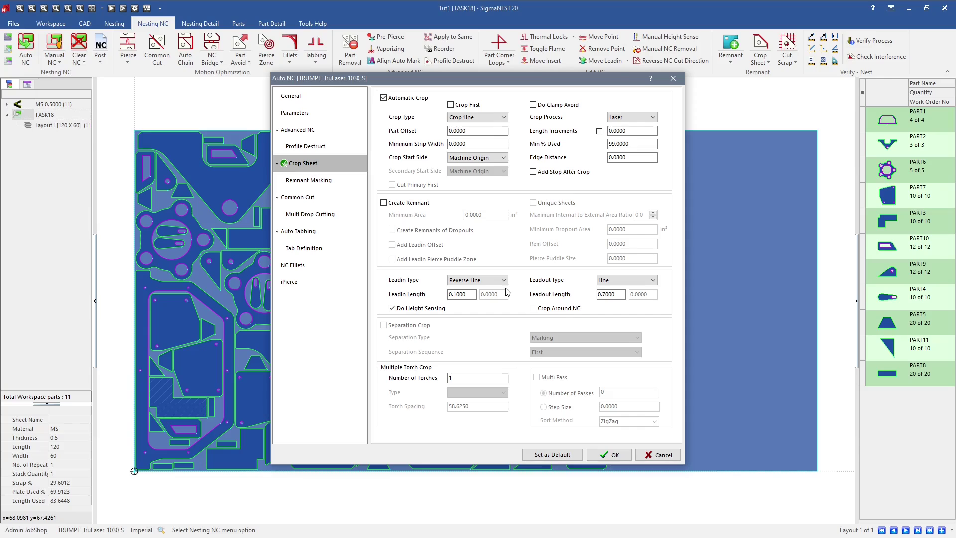
Step: Keep Crop Line as the automatic crop type and set the crop's part offset to 0.5
left_click_drag(478, 130, 422, 130)
left_click(489, 117)
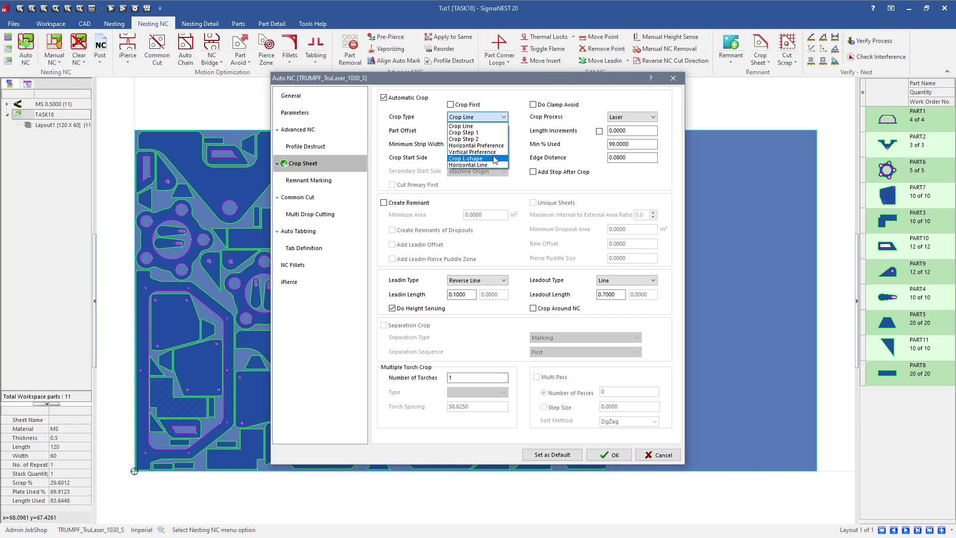
left_click(493, 119)
left_click(472, 130)
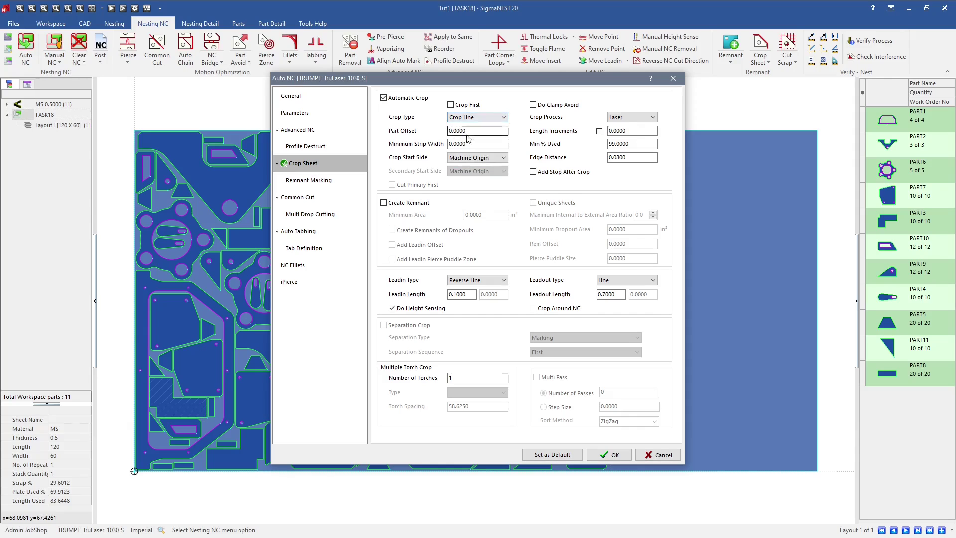
type(".5")
left_click(631, 158)
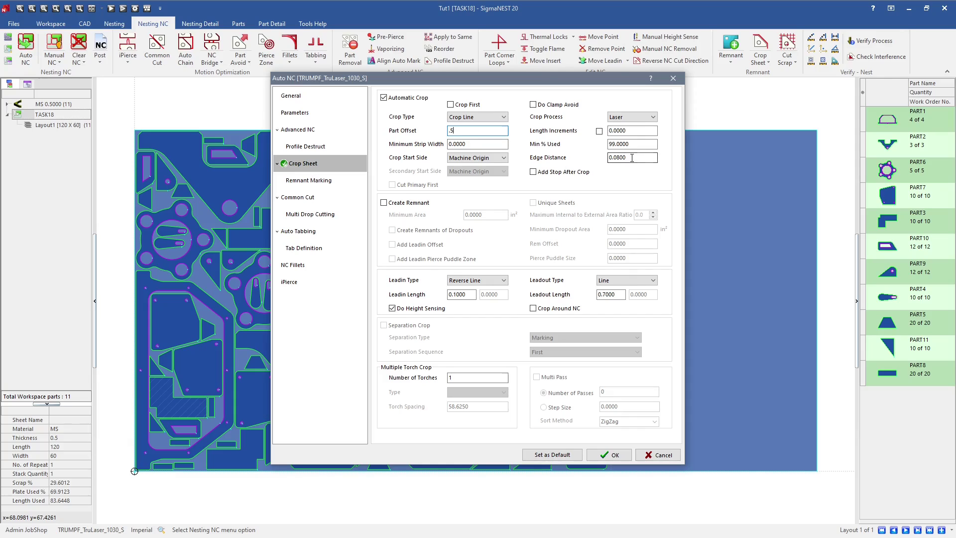
double_click(631, 158)
left_click(639, 146)
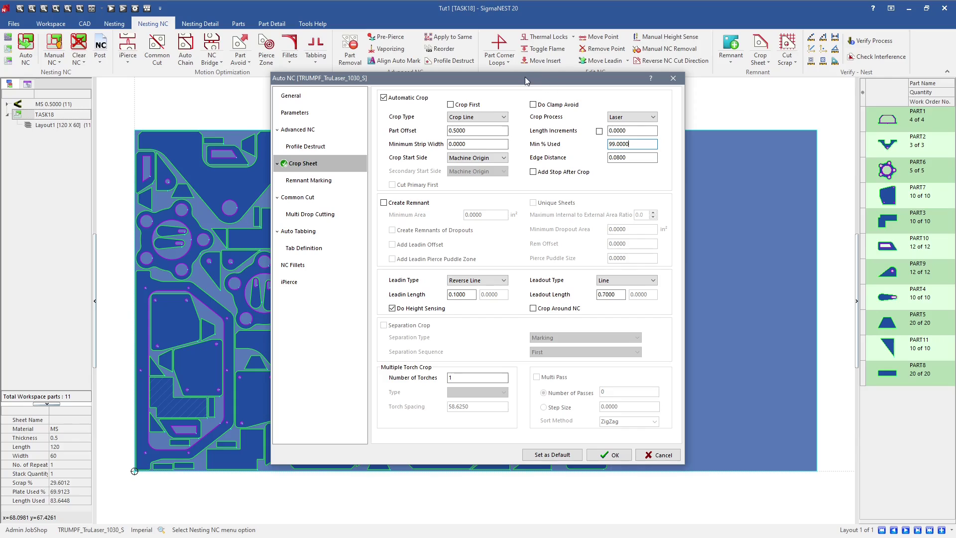
Step: Generate the NC path for all sheets with the automatic crop line included and Crop First left off
left_click_drag(515, 76, 506, 249)
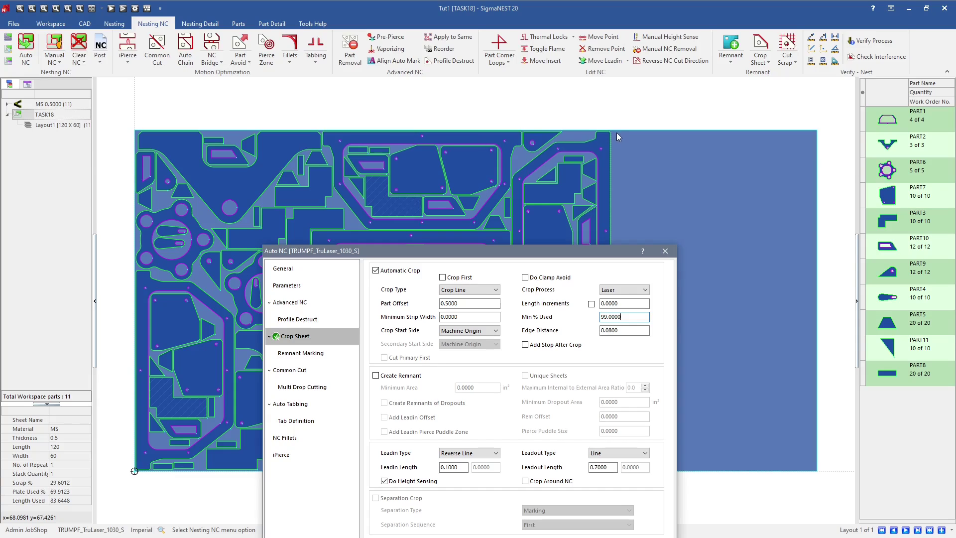
double_click(610, 316)
left_click_drag(578, 253, 594, 96)
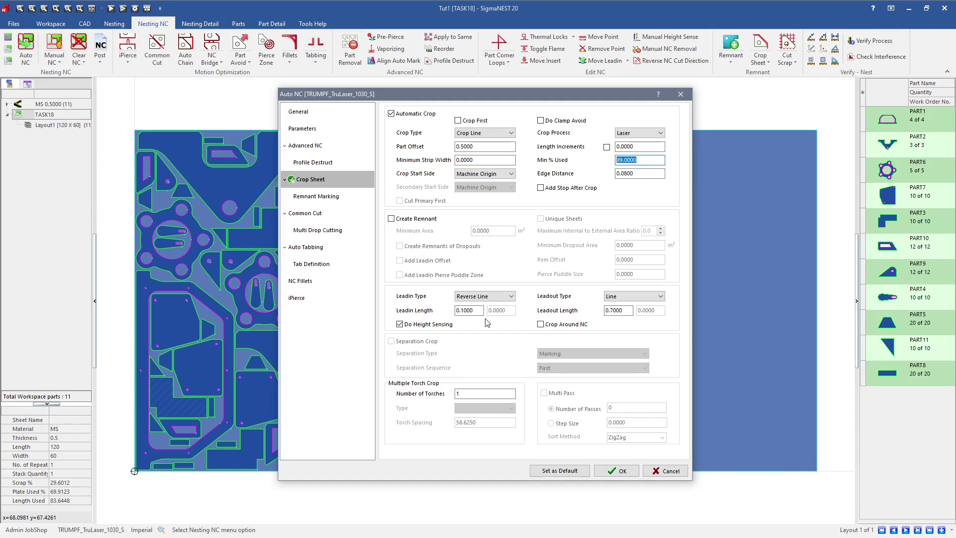
left_click(480, 122)
left_click(481, 121)
left_click(605, 470)
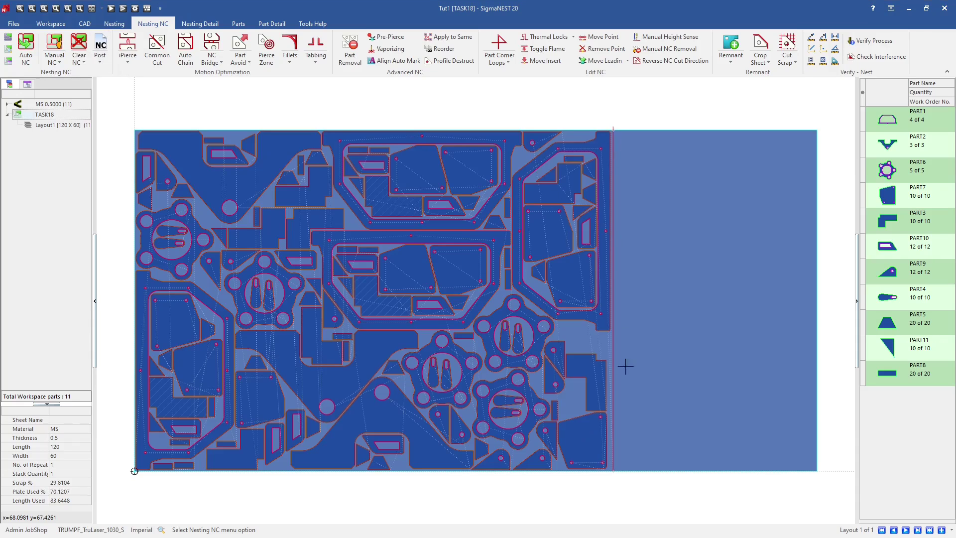
Step: Measure the distance between the outer edge of the nested part nearest the unused sheet area and the crop line
scroll(619, 468, "up", 5)
scroll(599, 461, "up", 4)
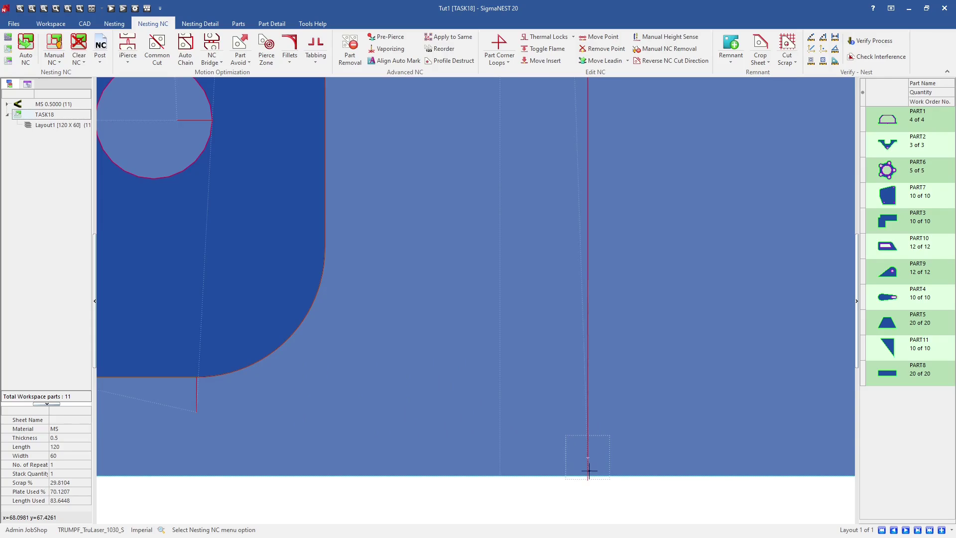
scroll(575, 402, "down", 1)
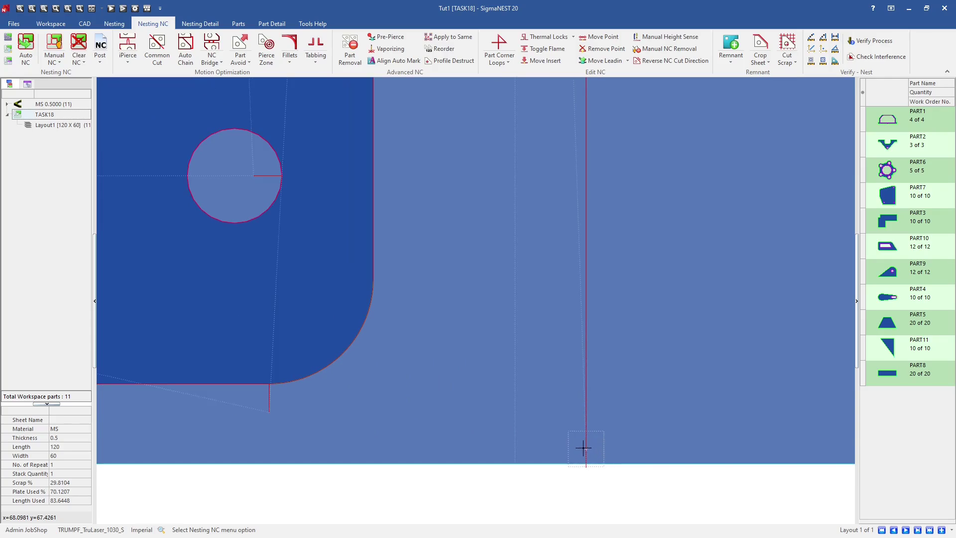
scroll(544, 315, "down", 3)
scroll(488, 350, "down", 6)
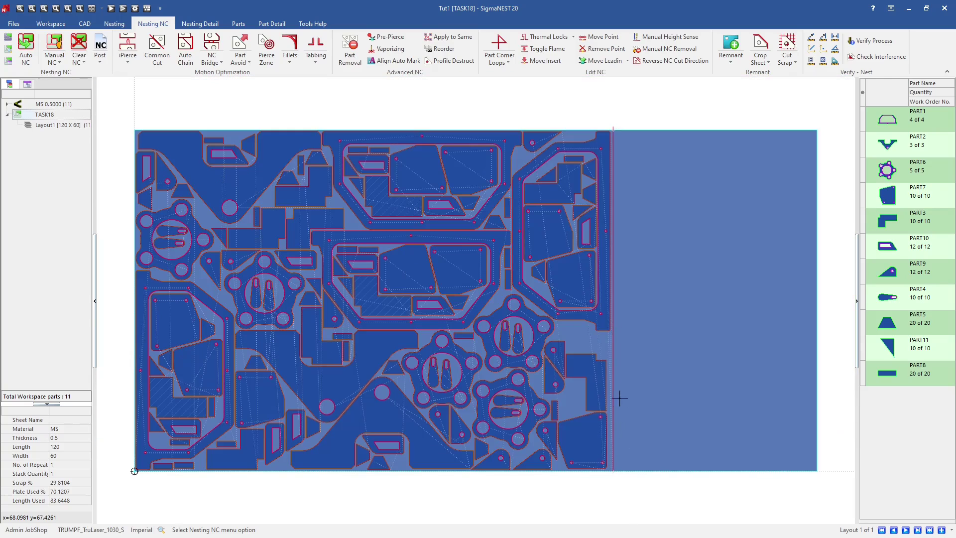
scroll(605, 133, "up", 5)
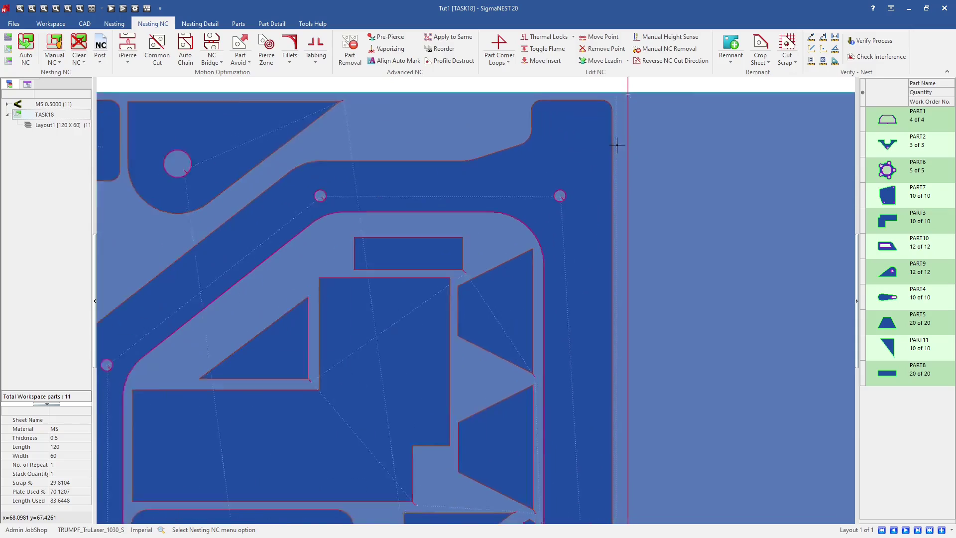
left_click(835, 40)
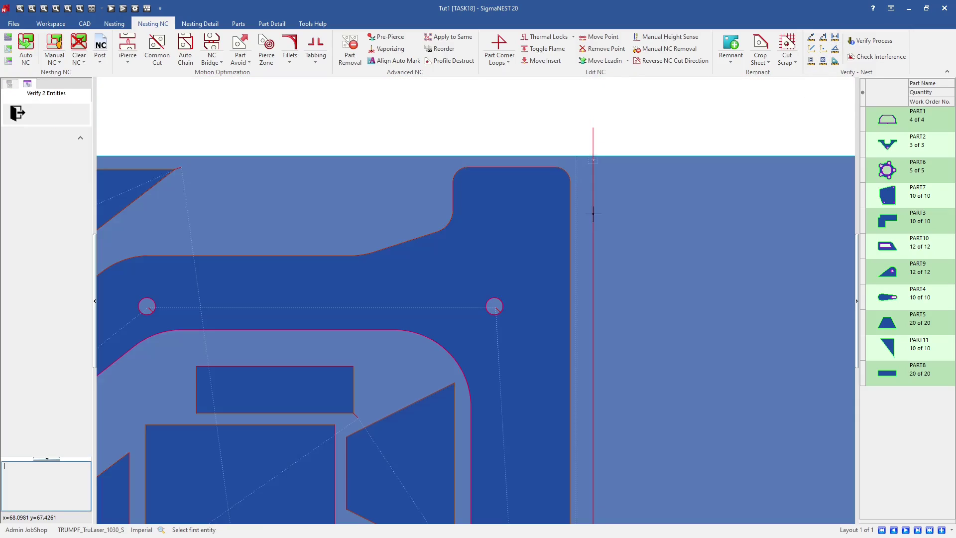
left_click(570, 257)
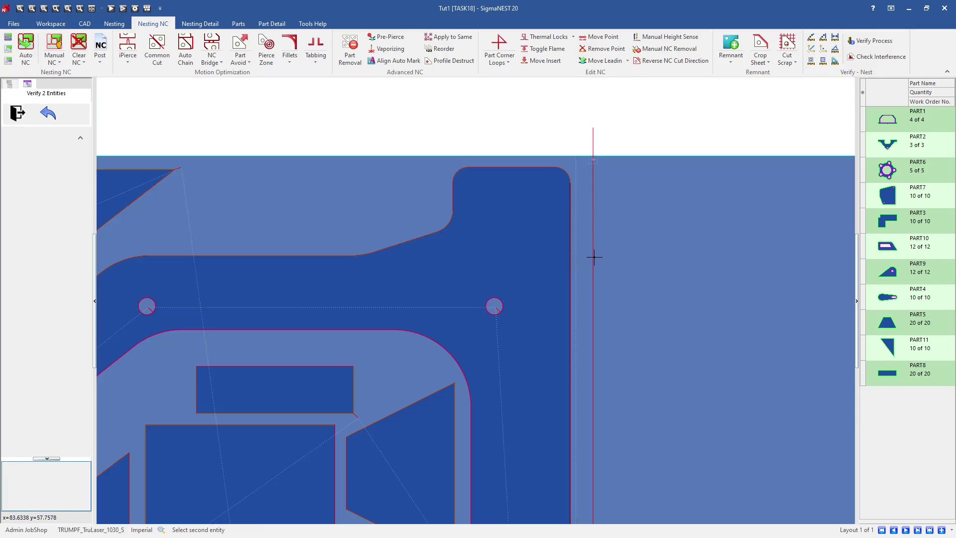
left_click(592, 257)
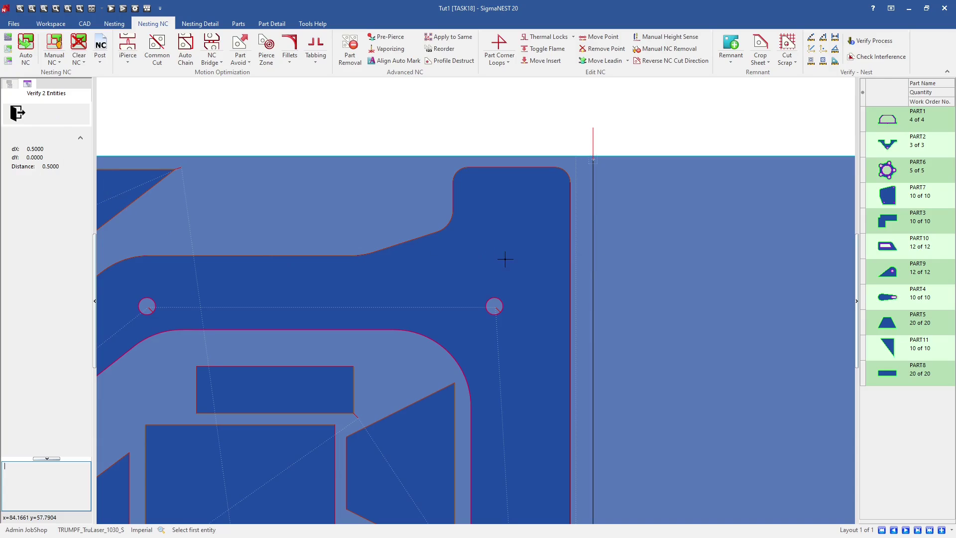
scroll(554, 260, "down", 5)
scroll(583, 261, "up", 1)
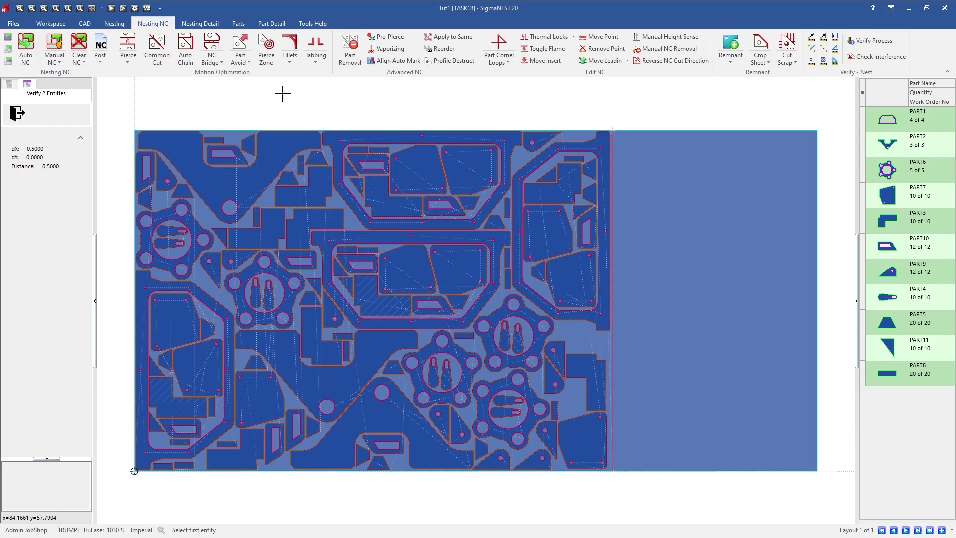
Step: Clear the layout's NC path, including the crop cut, and generate new NC manually by part for all nested parts
left_click(78, 44)
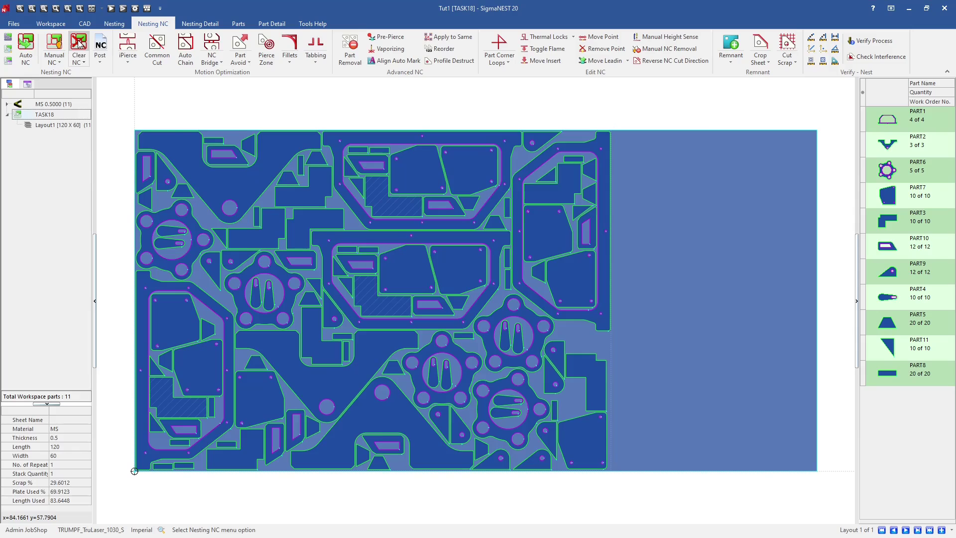
left_click(53, 44)
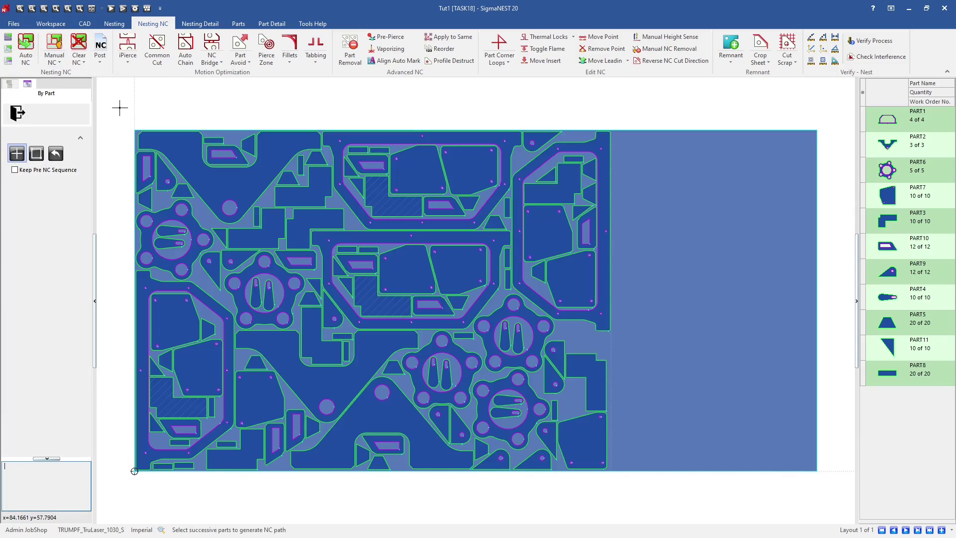
left_click_drag(119, 107, 662, 512)
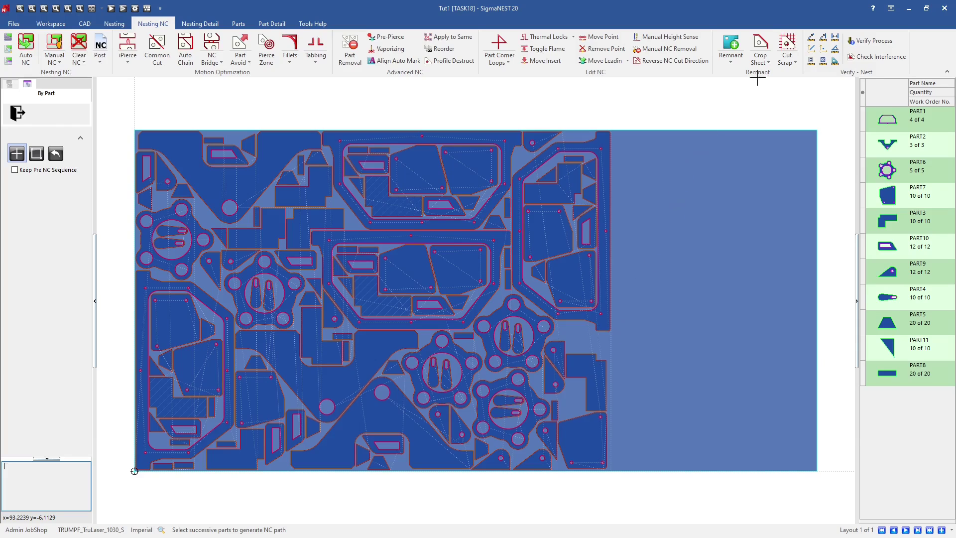
Step: Examine the standalone Crop Sheet settings for the sheet scope and crop options, and leave them without cropping the sheet
left_click(780, 64)
left_click(780, 66)
left_click(760, 61)
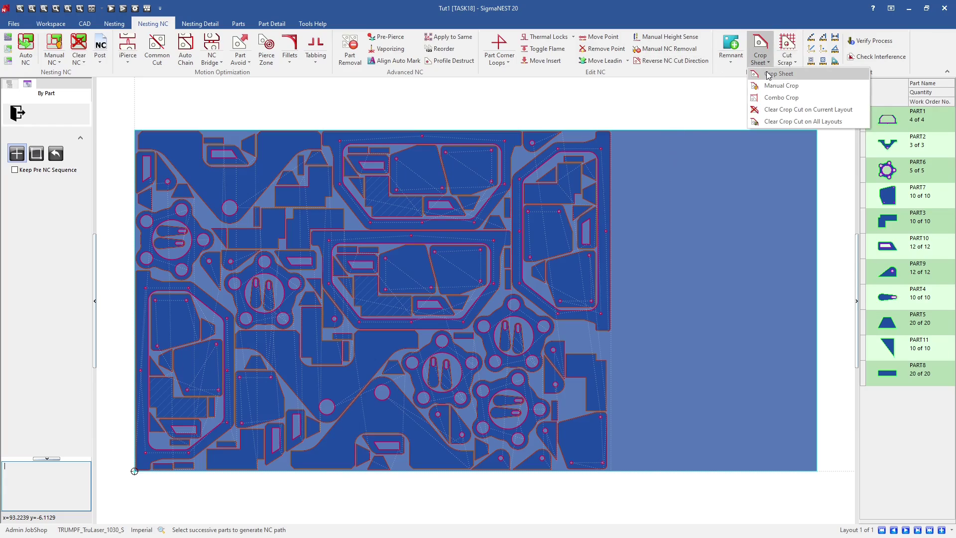
left_click(761, 73)
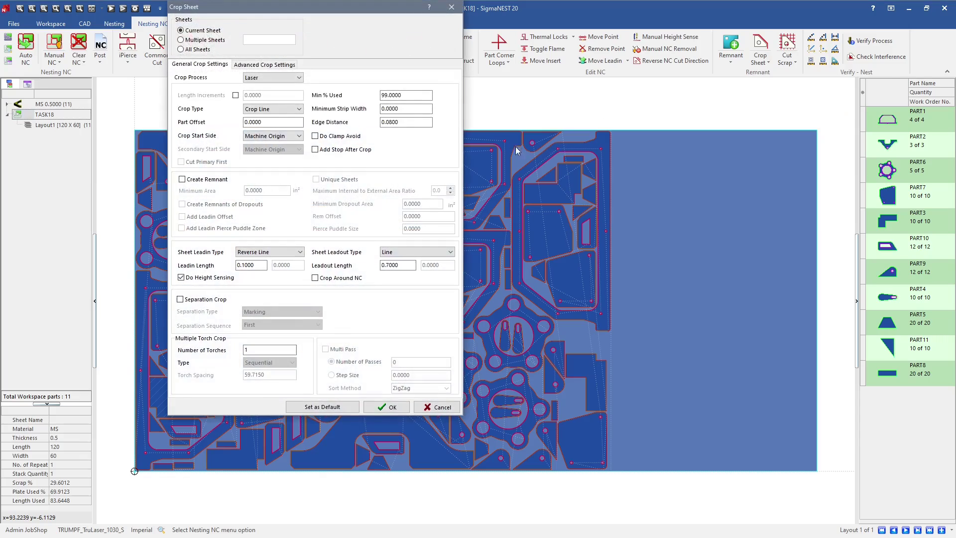
left_click_drag(384, 9, 555, 85)
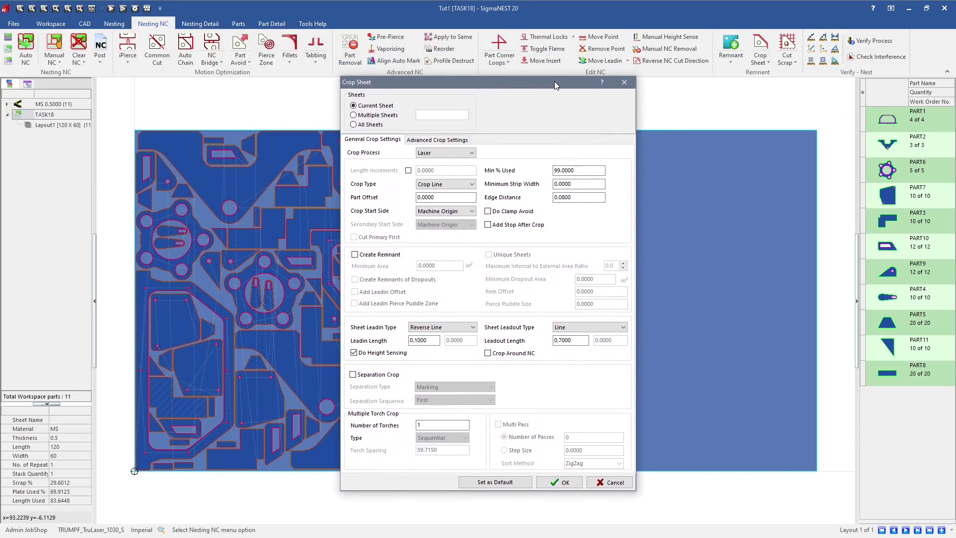
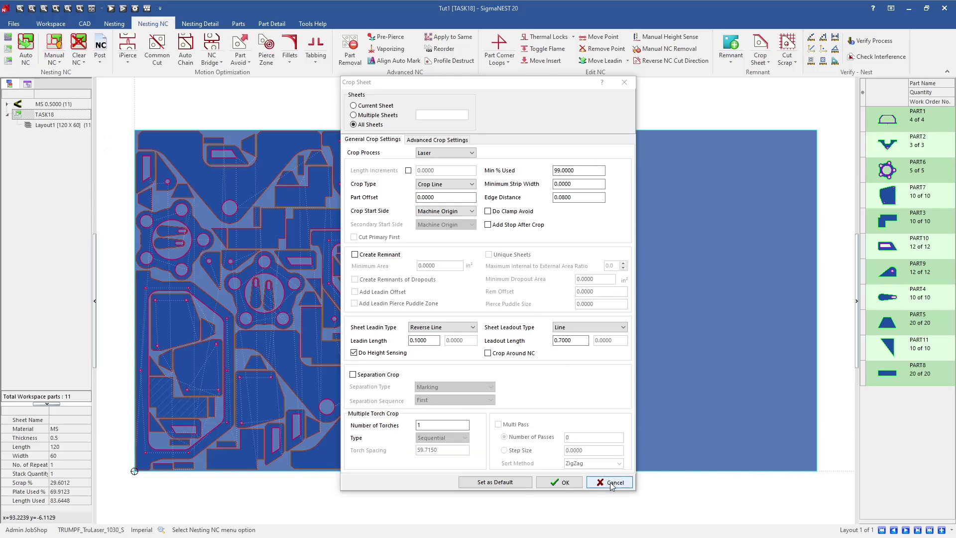
left_click(609, 482)
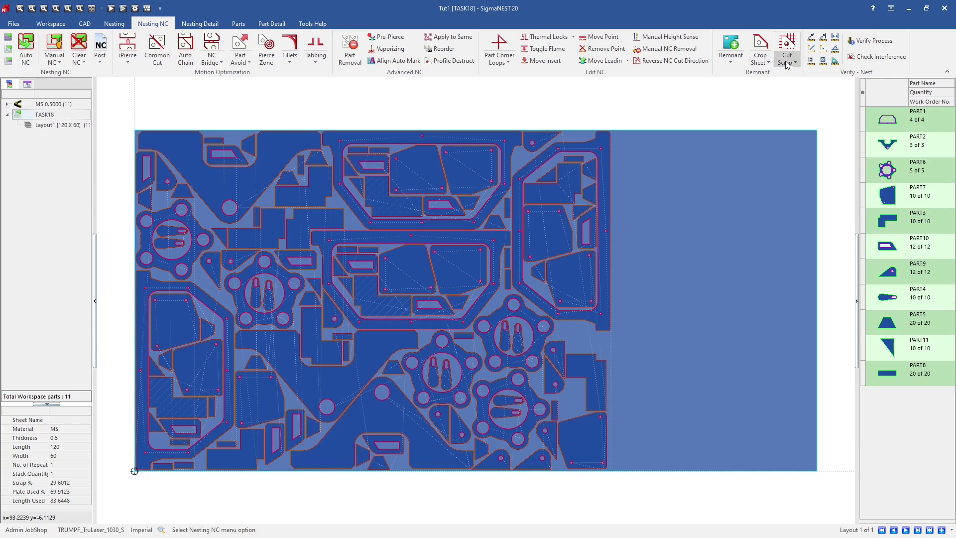
left_click(760, 44)
left_click(760, 46)
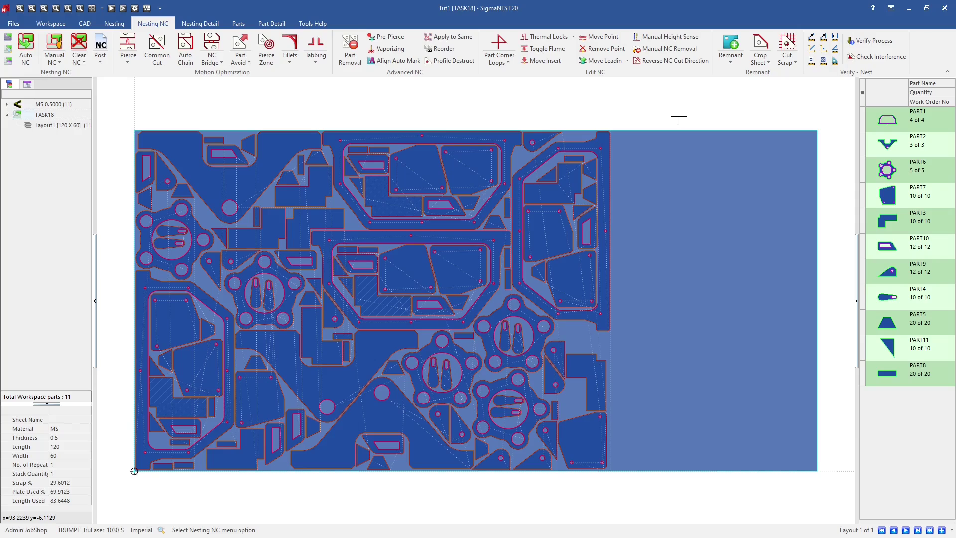
Step: Start an automatic scrap cut on the nest and move its options clear of the parts
left_click(792, 69)
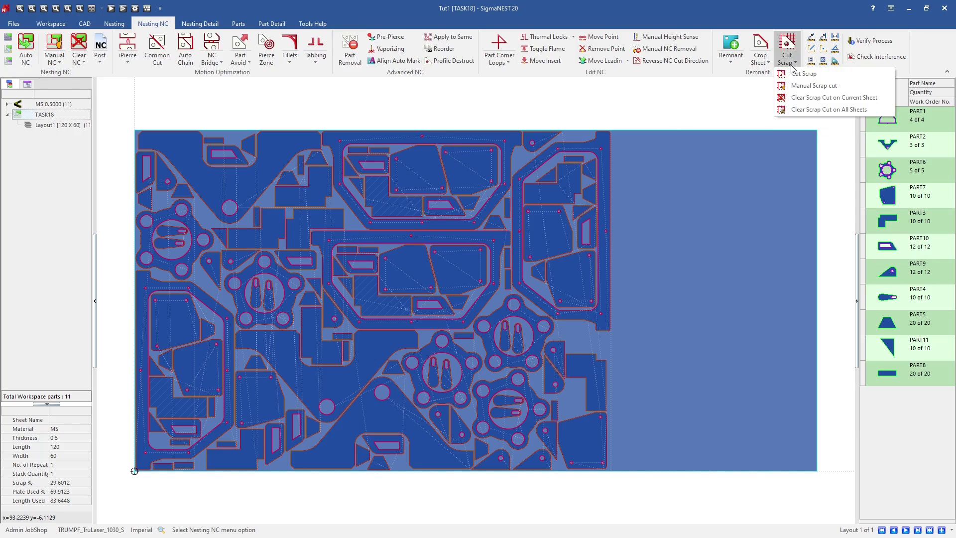
left_click(797, 76)
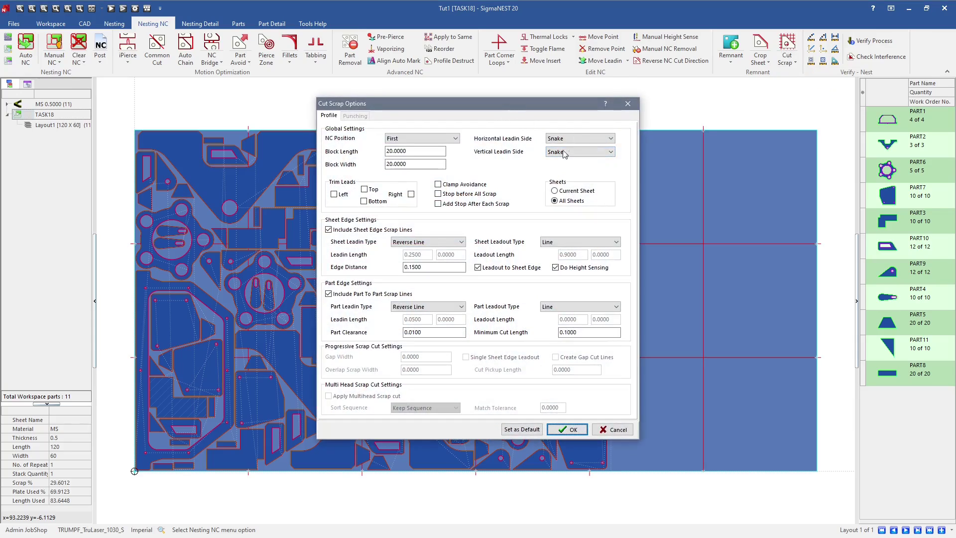
left_click_drag(502, 106, 434, 178)
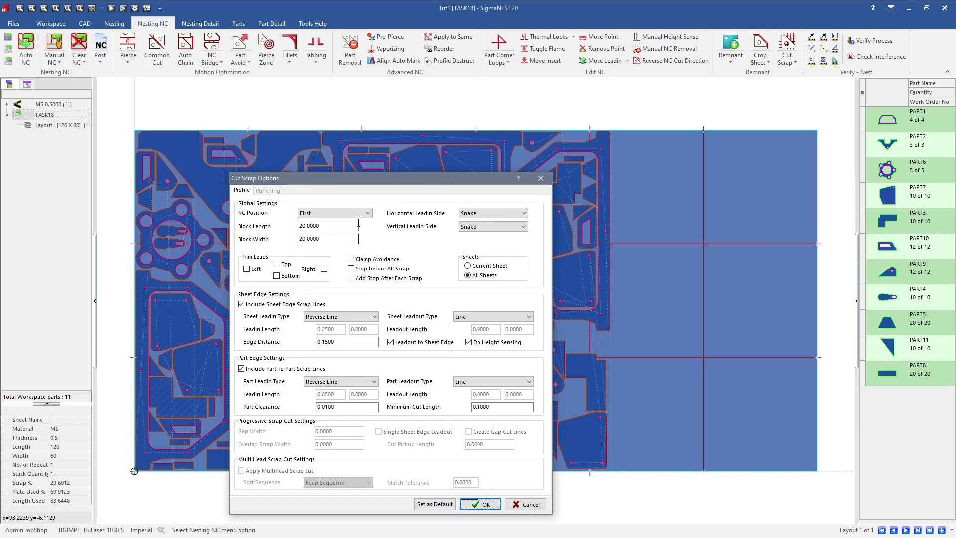
left_click_drag(387, 180, 398, 151)
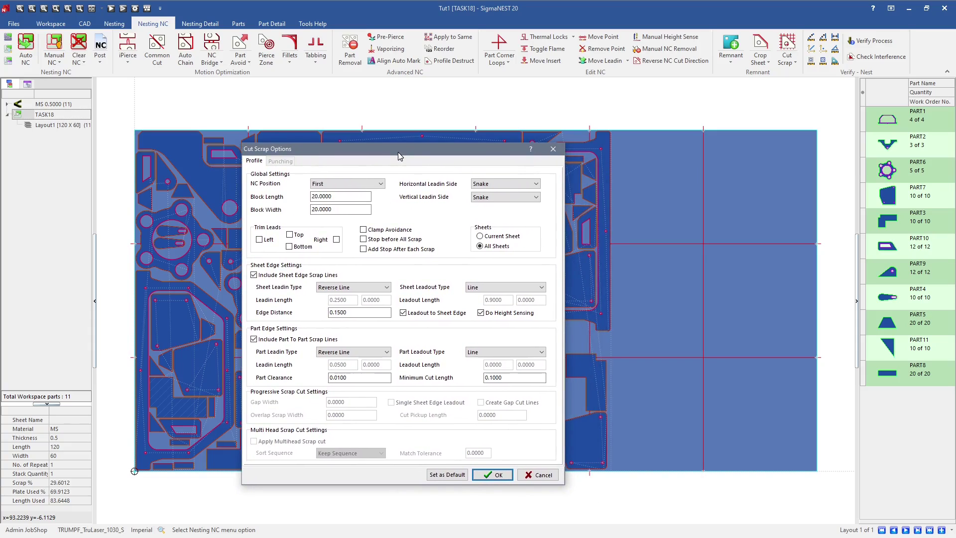
left_click_drag(398, 151, 682, 168)
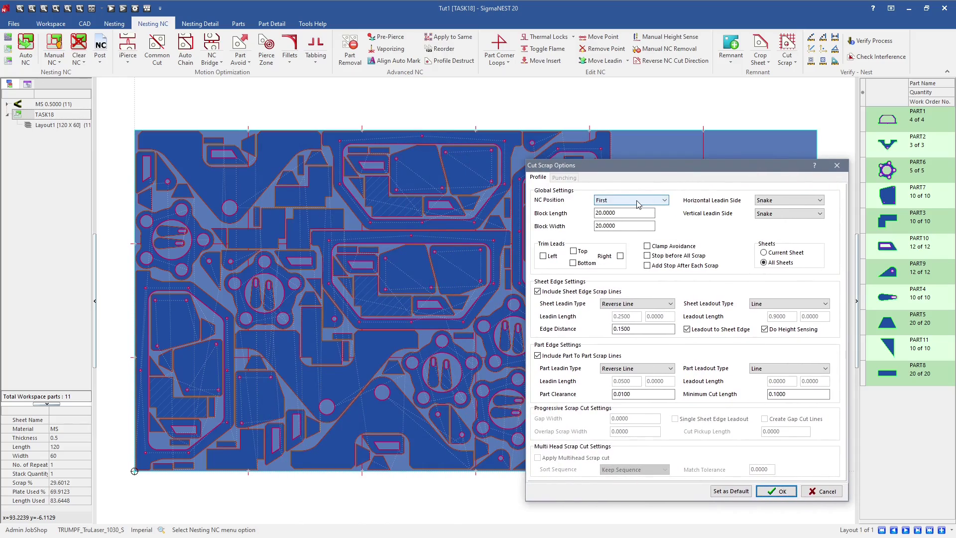
Step: Go through the scrap cut's NC position choices, trying Last, and set the position to After Part
left_click(664, 201)
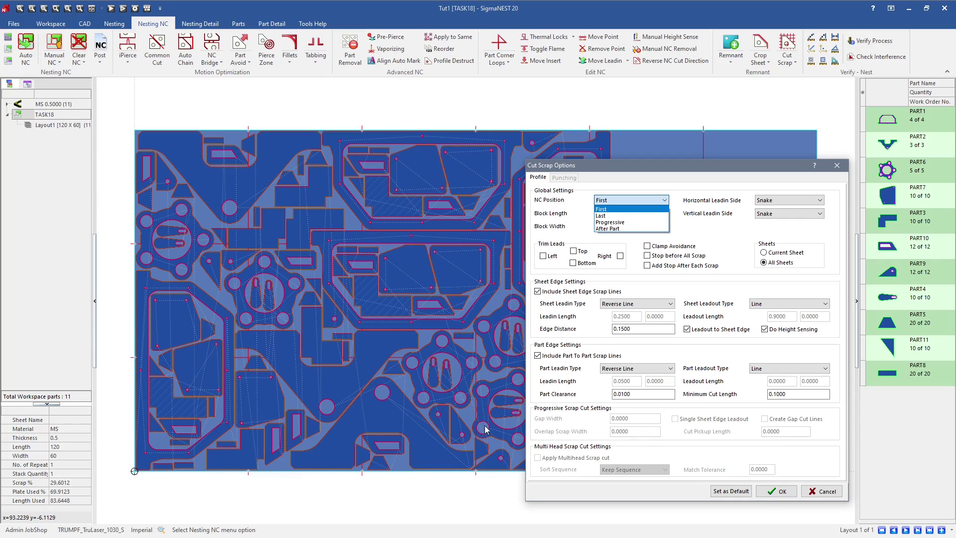
left_click(726, 168)
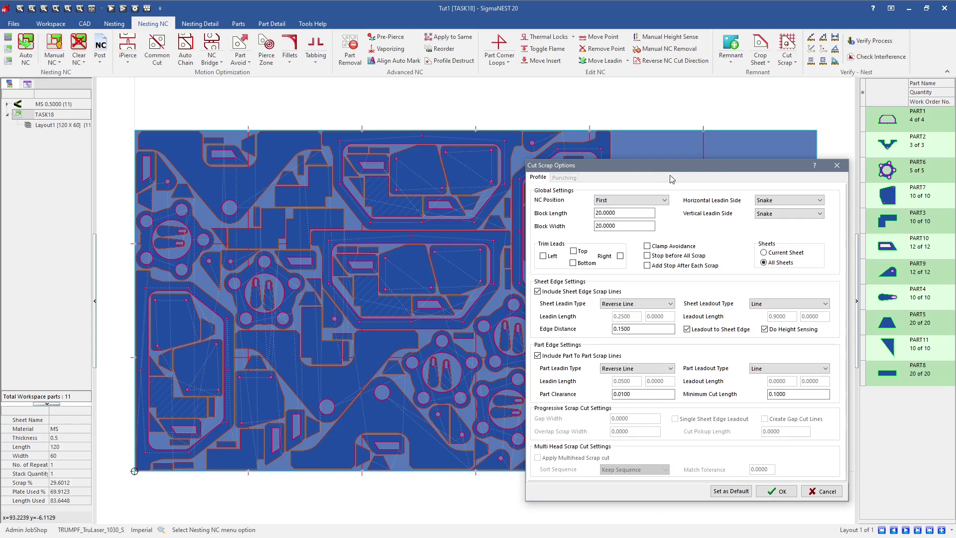
left_click_drag(677, 175, 298, 159)
left_click(251, 184)
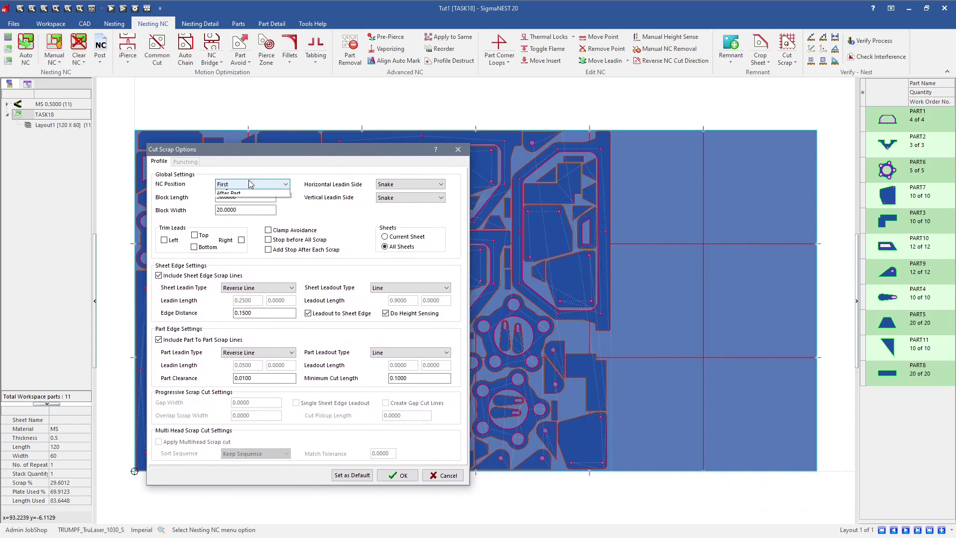
left_click(249, 202)
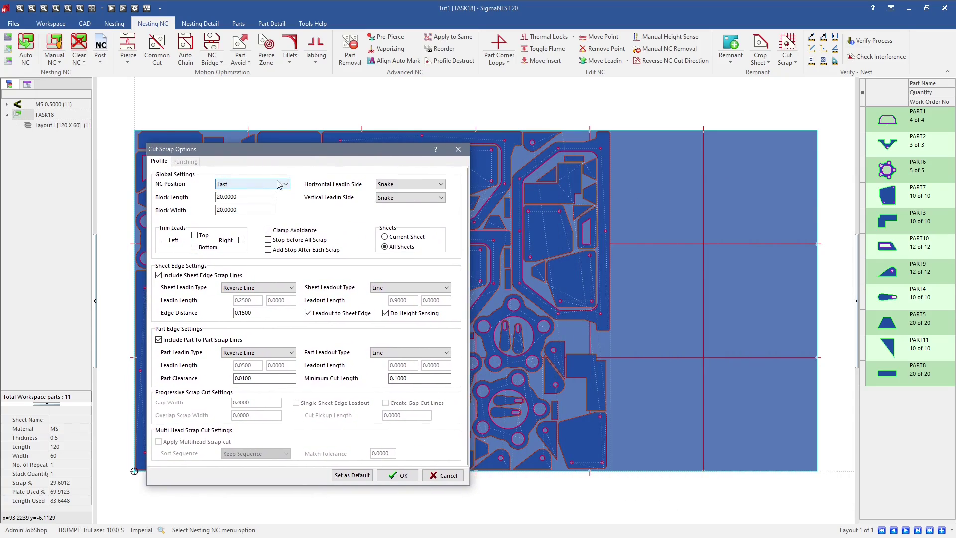
left_click(284, 184)
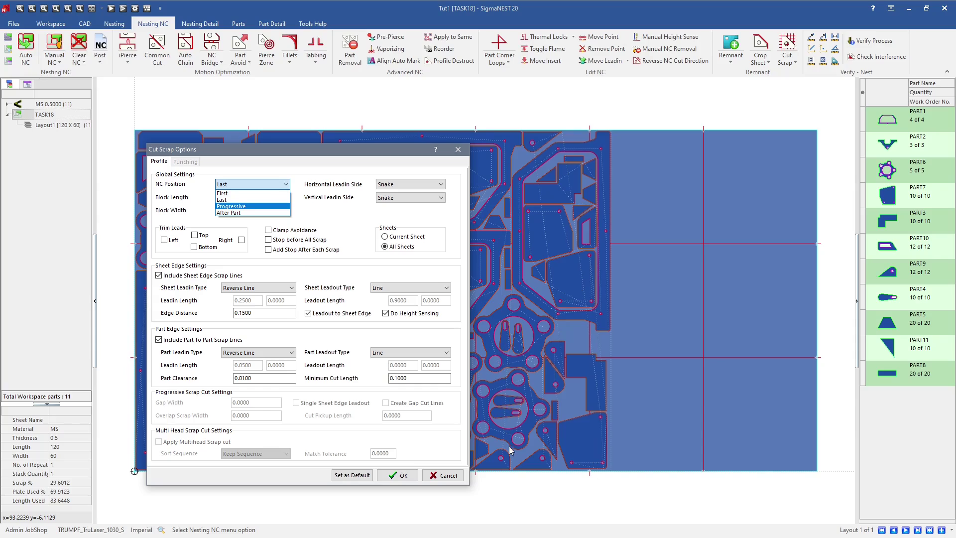
left_click(275, 213)
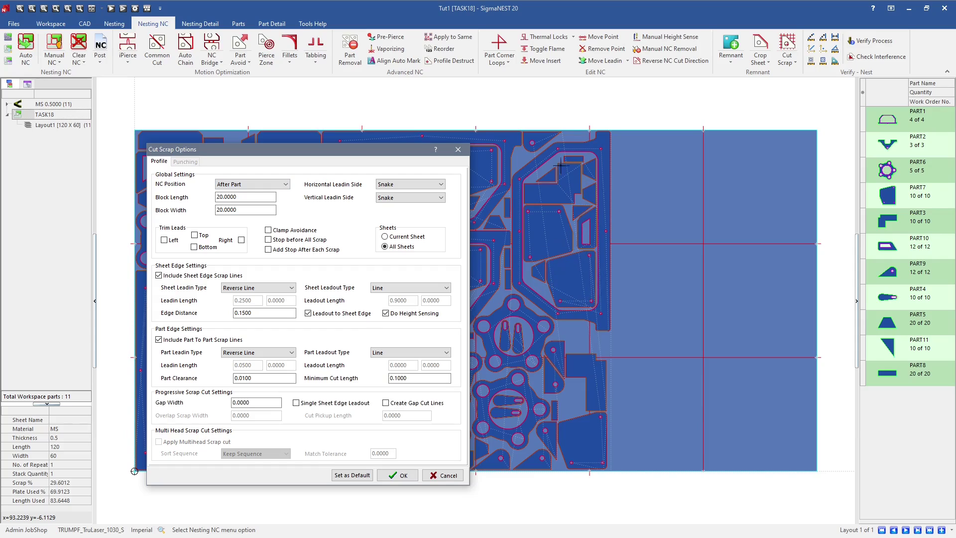
left_click(286, 185)
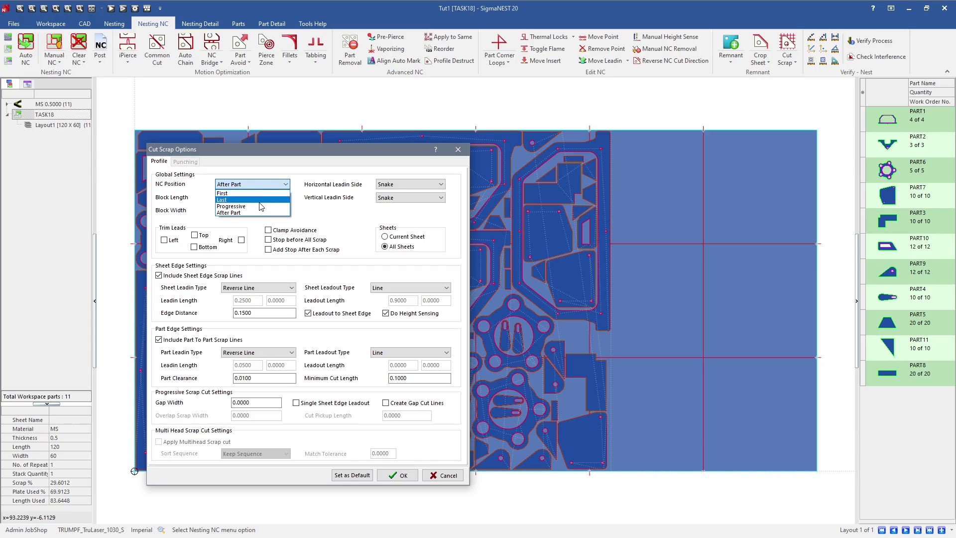
left_click(275, 187)
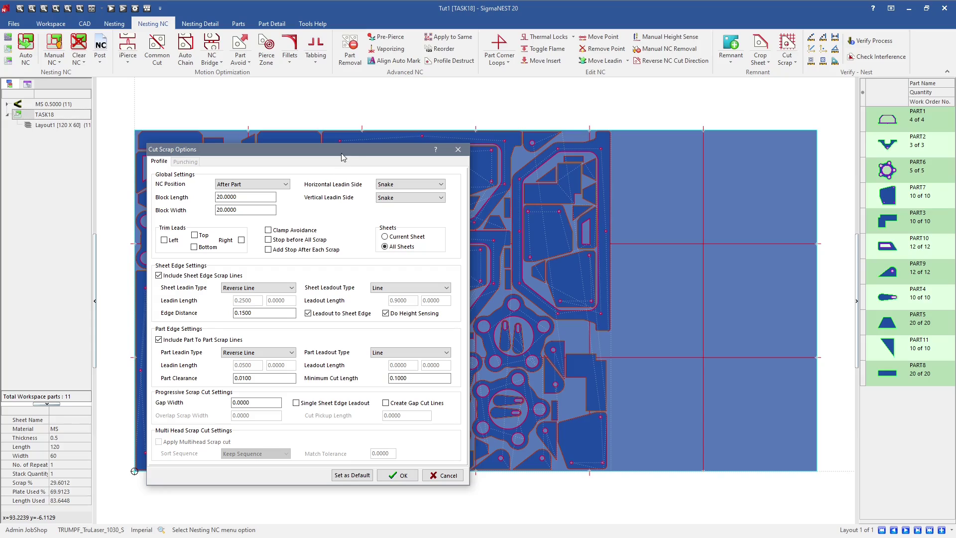
Step: Check the horizontal leadin side choices for the scrap lines and keep Snake
left_click_drag(343, 154, 759, 121)
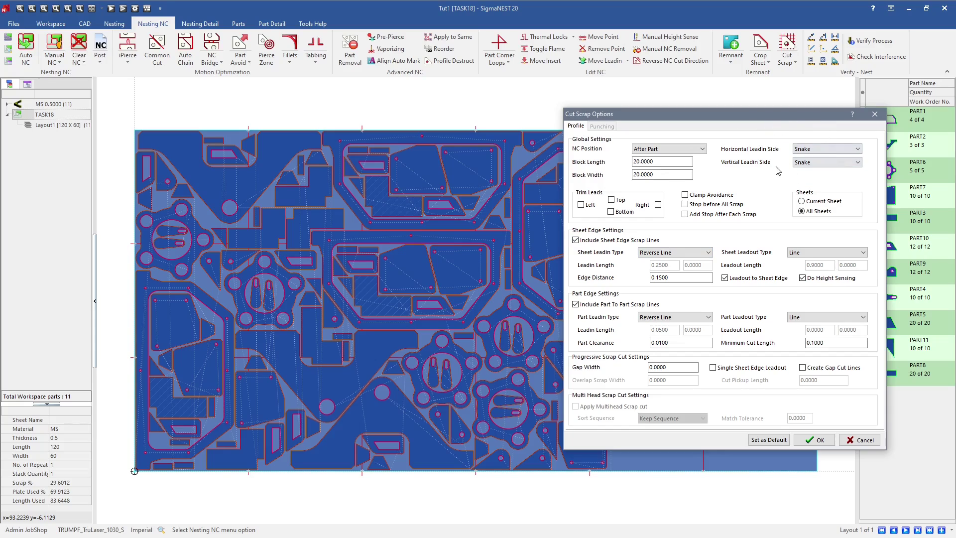
left_click(798, 148)
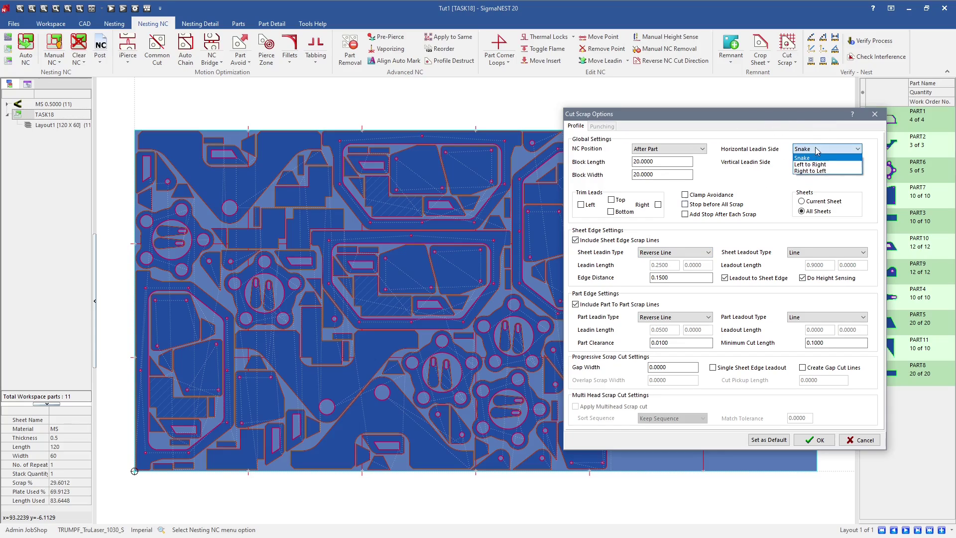
left_click(808, 156)
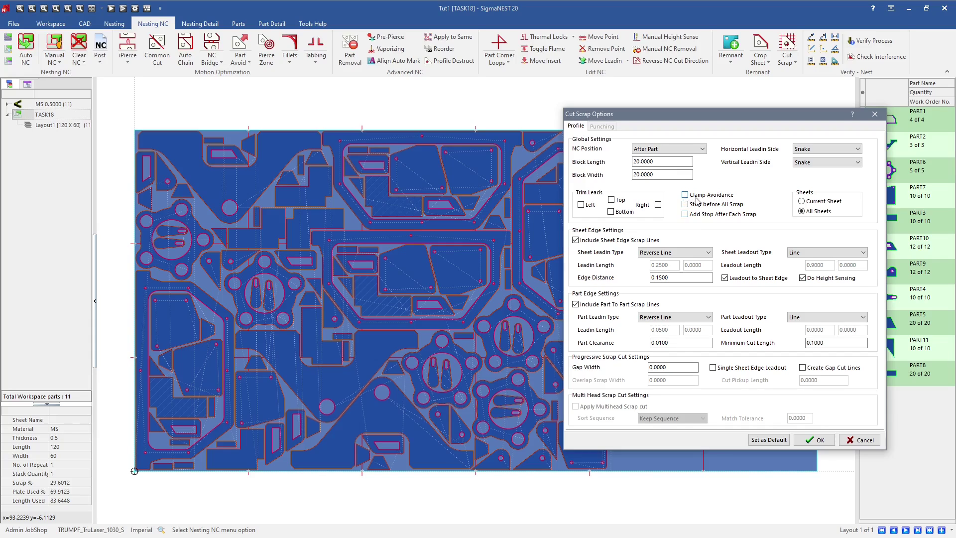
Step: Set the scrap block length to 10 and the block width to 15
left_click_drag(747, 118, 694, 293)
left_click(610, 338)
key("Tab")
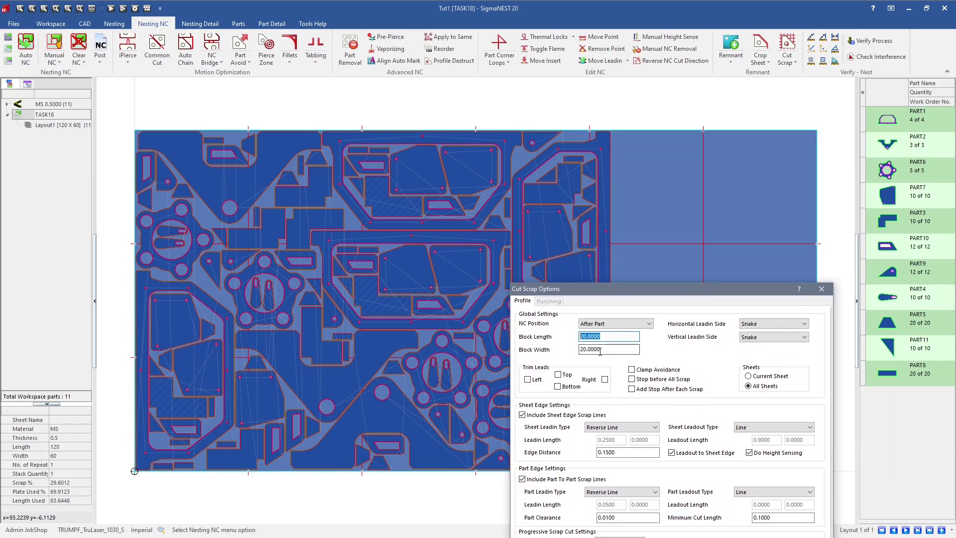
left_click(621, 339)
type("10")
key("Tab")
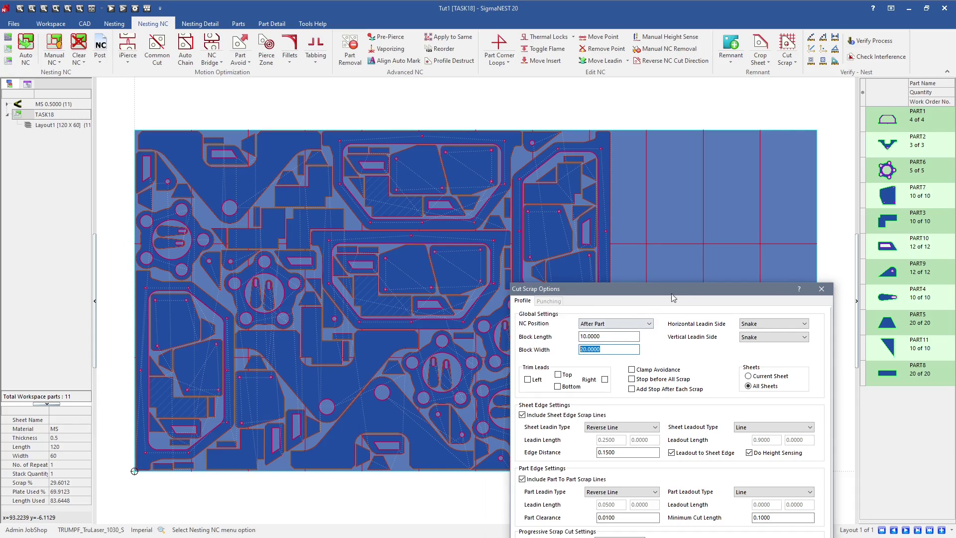
left_click_drag(671, 296, 367, 327)
type("15")
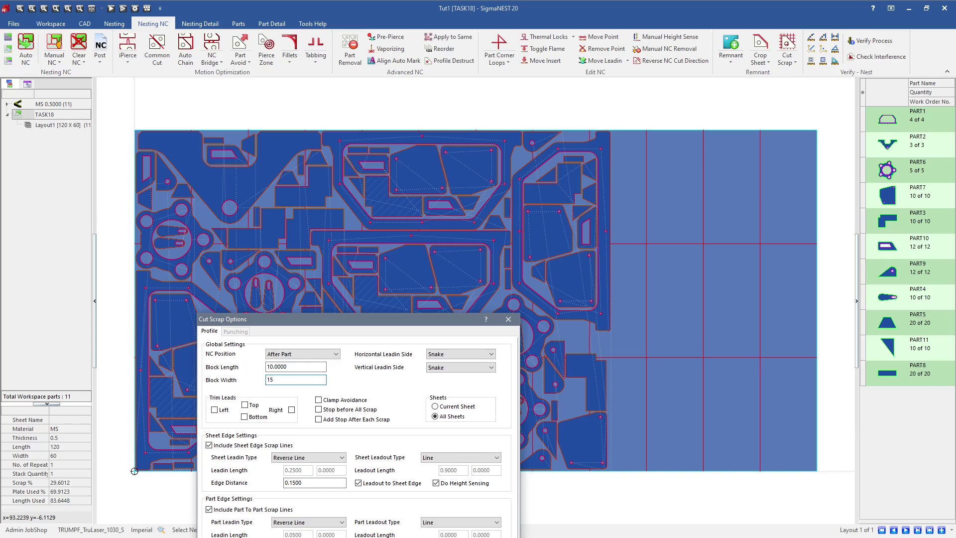
key("Tab")
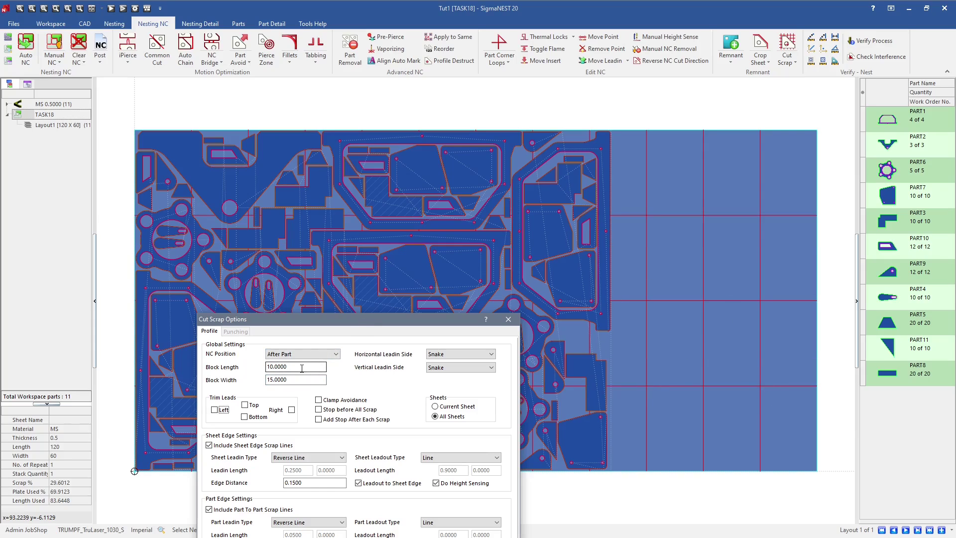
Step: Try horizontal-only scrap lines with block length 0, and vertical-only lines with block length 15 and block width 0
left_click_drag(306, 367, 255, 366)
type("0")
key("Return")
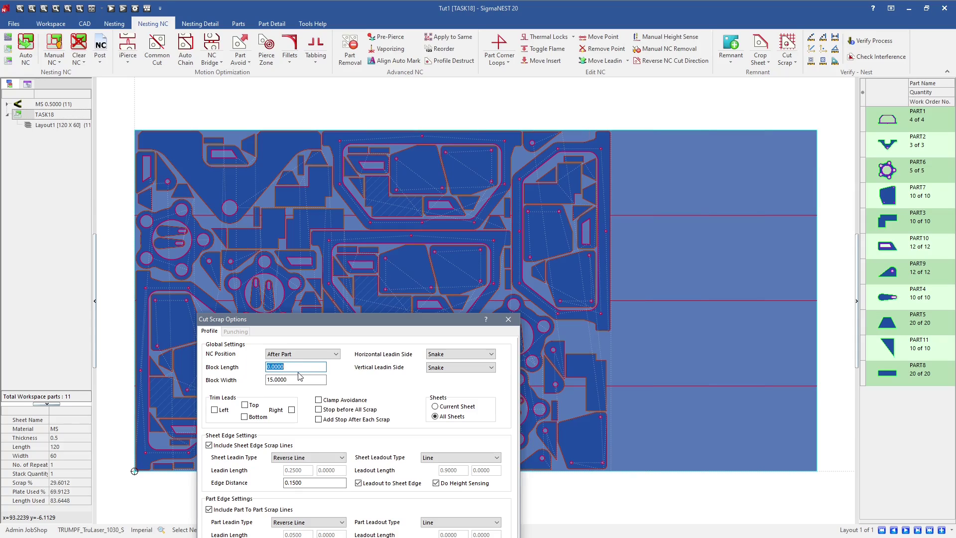
type("15")
key("Return")
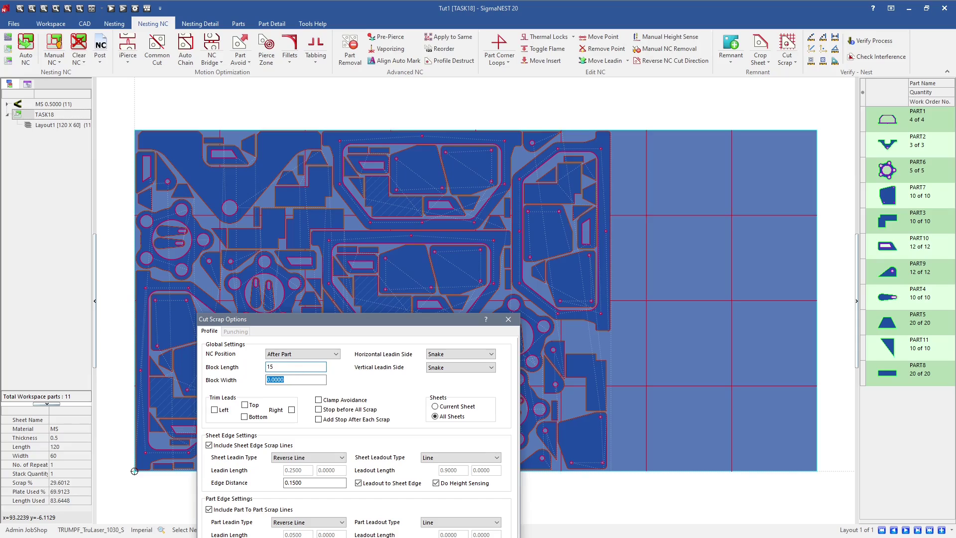
type("0")
key("Return")
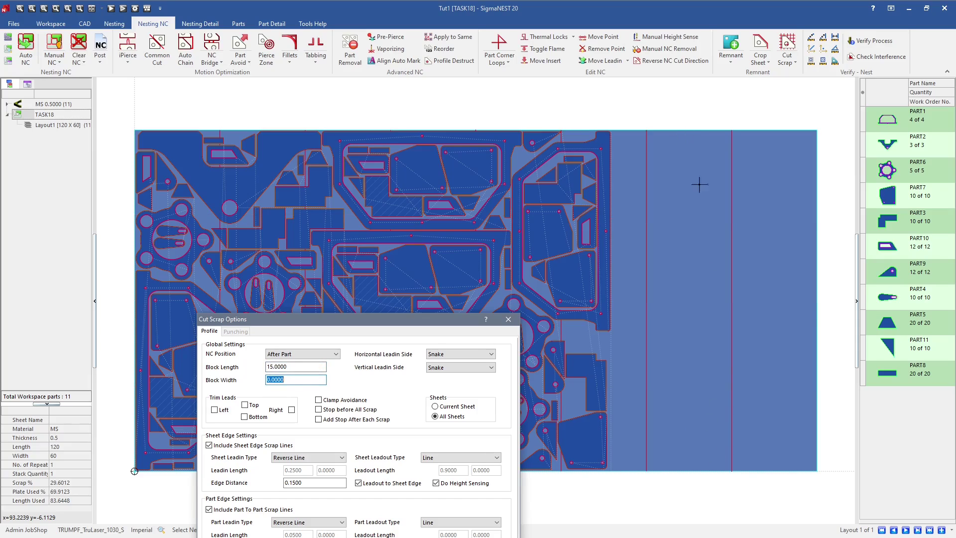
Step: Set both the scrap block length and the block width back to 20
left_click(303, 365)
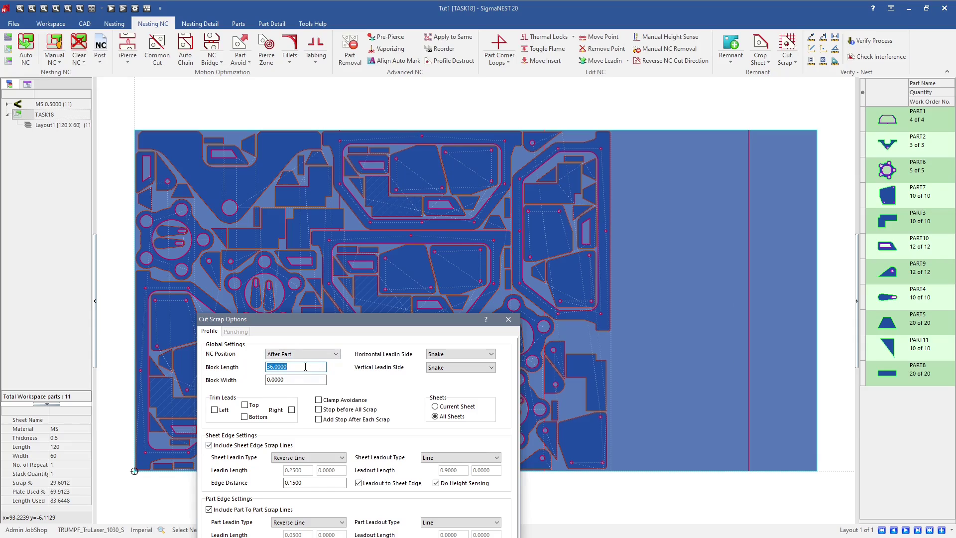
type("20")
key("Tab")
type("20")
key("Tab")
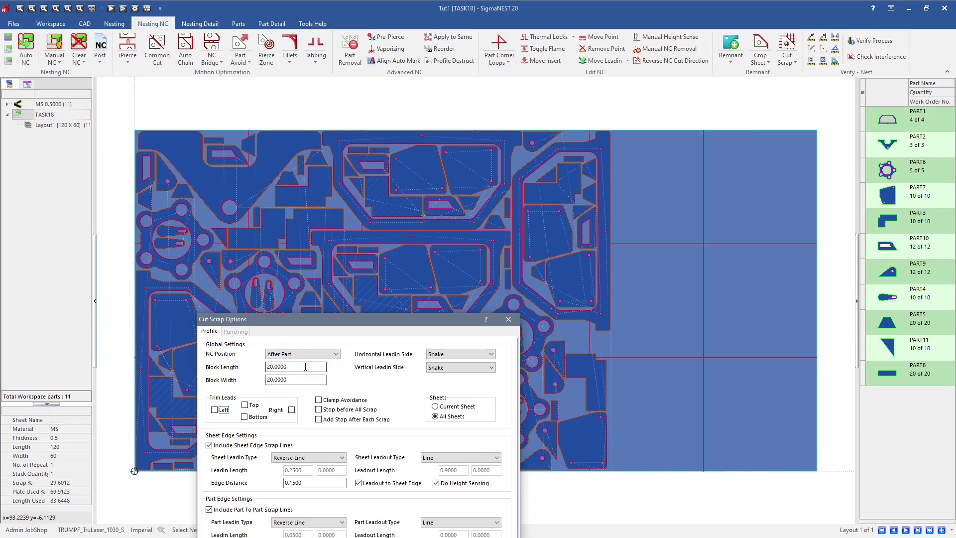
Step: Use Reverse Line as the sheet leadin type with a leadin length of 0.25, keeping the 0.15 edge distance
left_click_drag(341, 321, 683, 115)
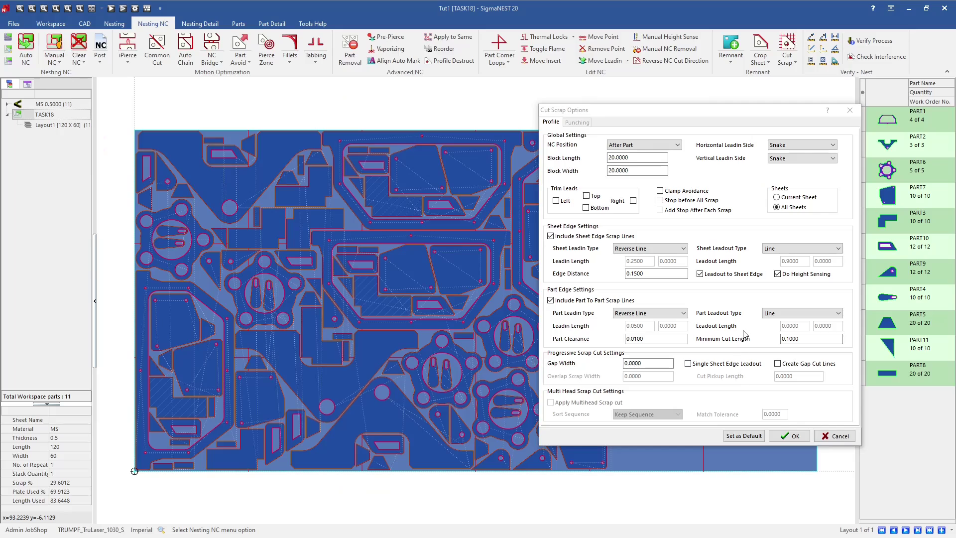
left_click(647, 248)
left_click(635, 265)
left_click(651, 251)
left_click(647, 263)
left_click(647, 263)
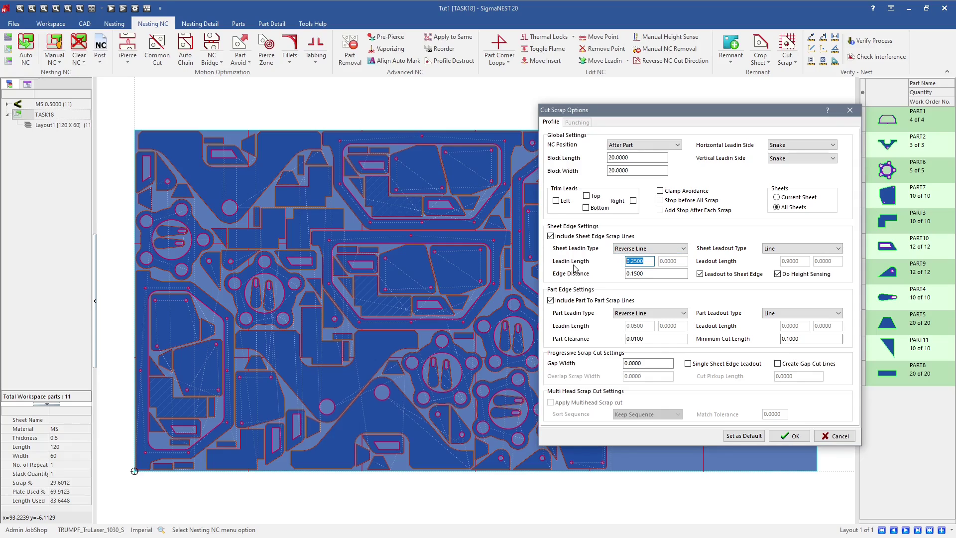
key("Tab")
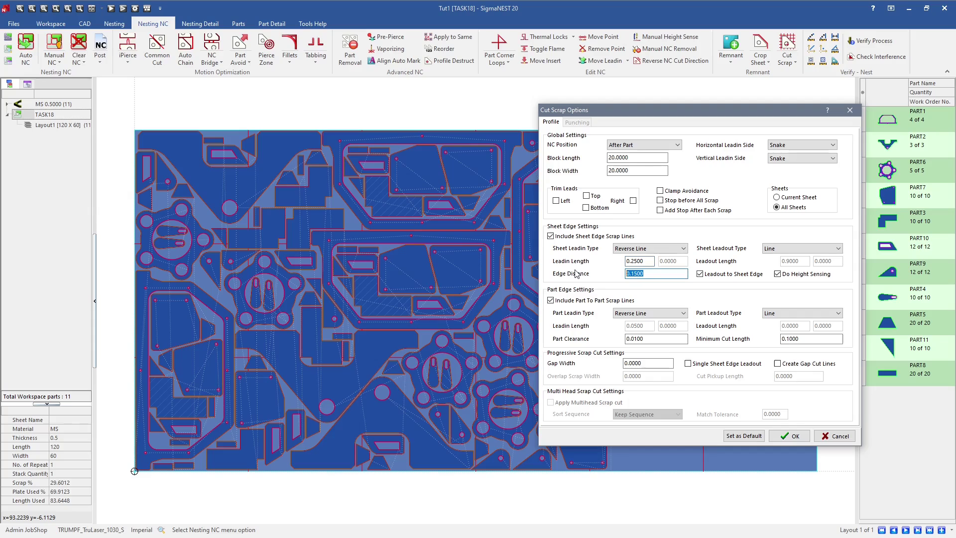
Step: Set the sheet leadout type to Line with a leadout length of 0.9, and turn off Leadout to Sheet Edge
left_click(805, 251)
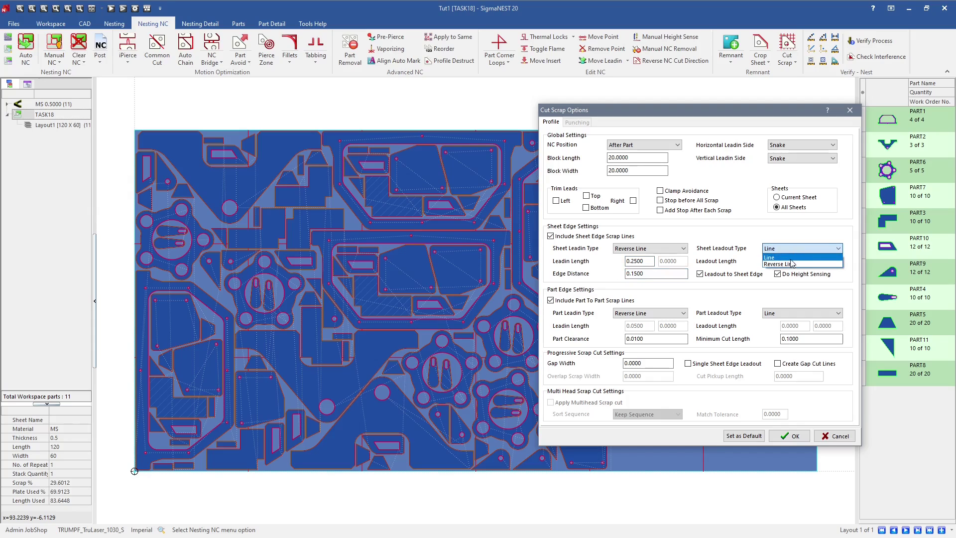
left_click(792, 256)
key("Tab")
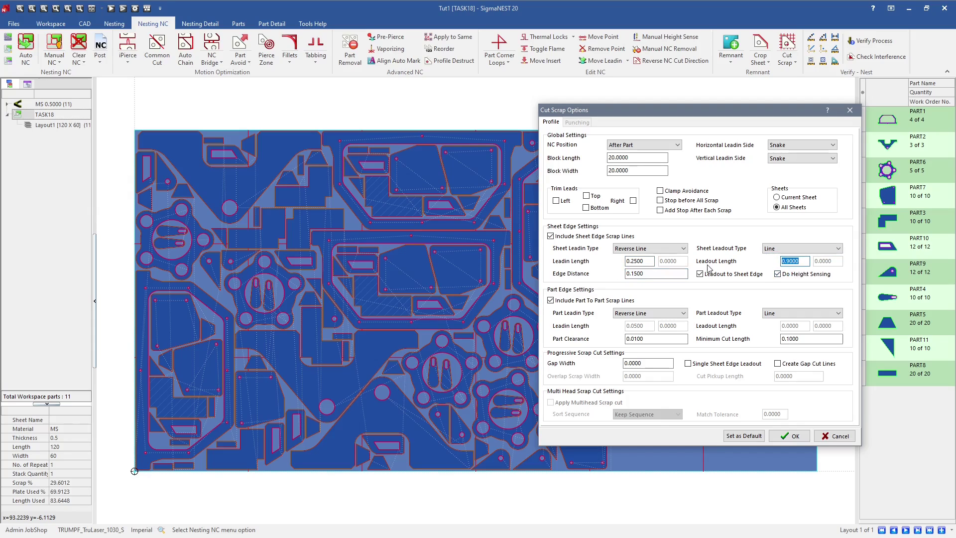
type(".9")
left_click(730, 275)
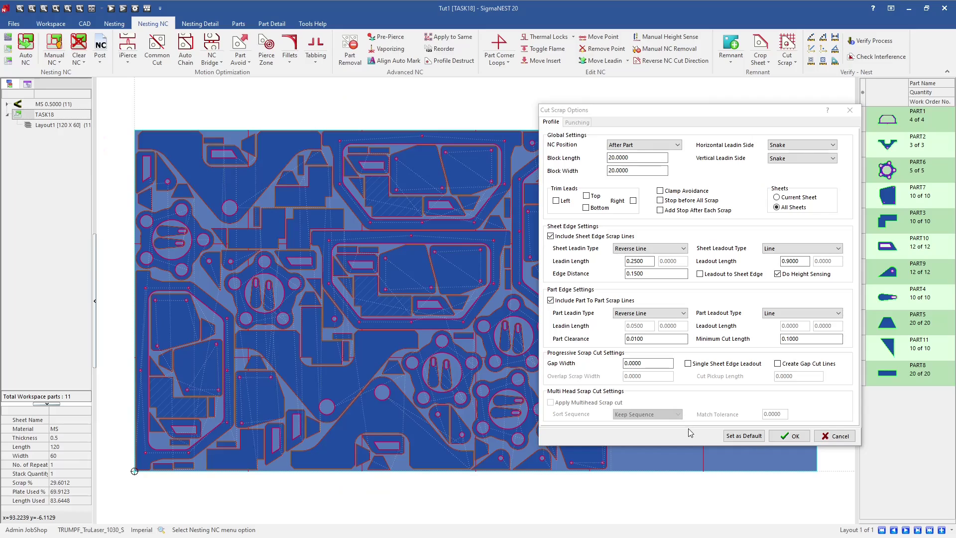
Step: Use a Reverse Line part leadin of 0.05, keep part clearance 0.01 and minimum cut length 0.1, and apply the scrap cut
left_click(649, 313)
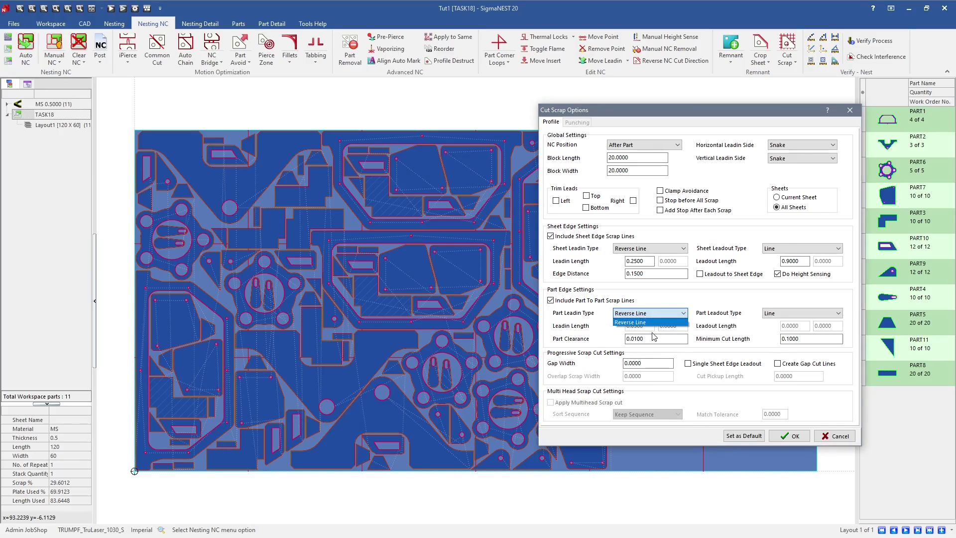
left_click(647, 322)
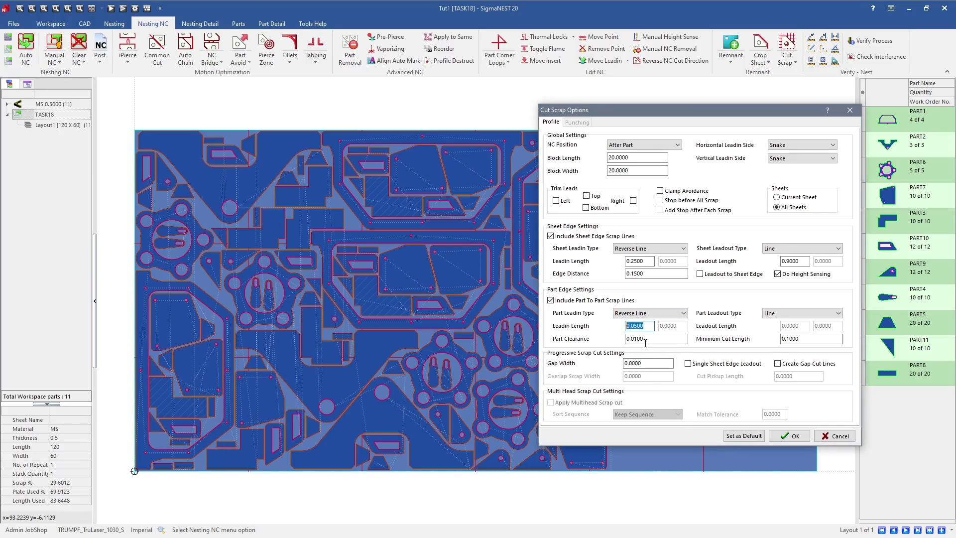
left_click(658, 338)
double_click(657, 338)
double_click(799, 338)
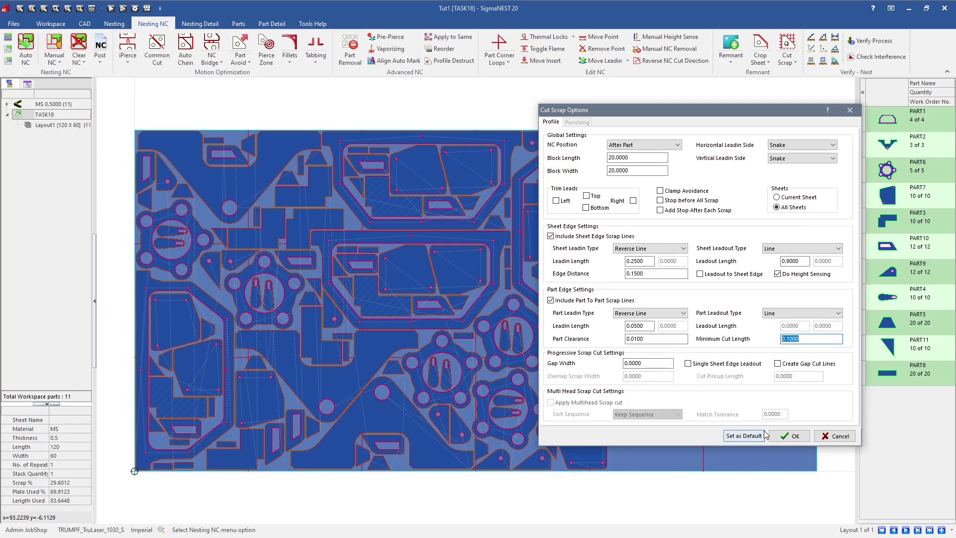
left_click(784, 437)
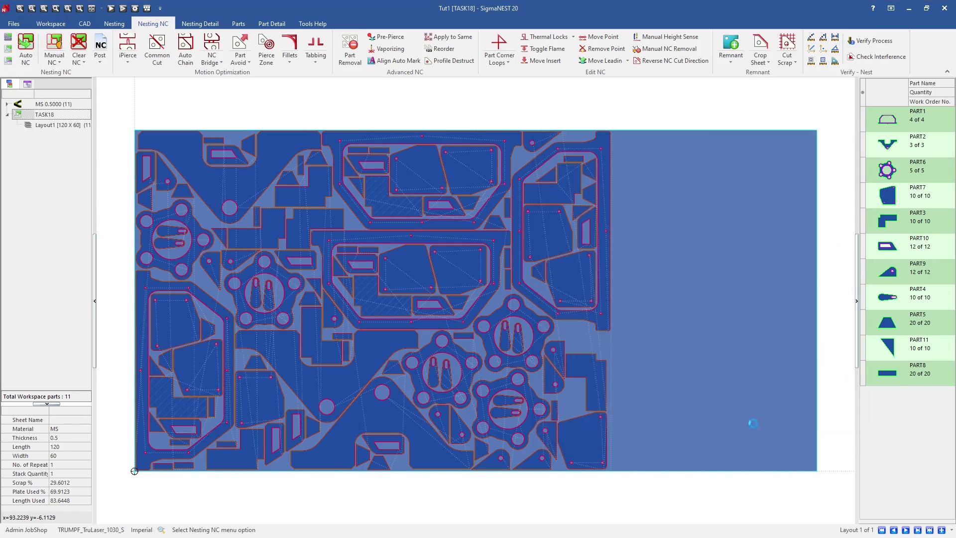
Step: Examine the scrap cut lines at the sheet edges and where they meet the part contours
scroll(698, 462, "down", 3)
scroll(695, 487, "up", 5)
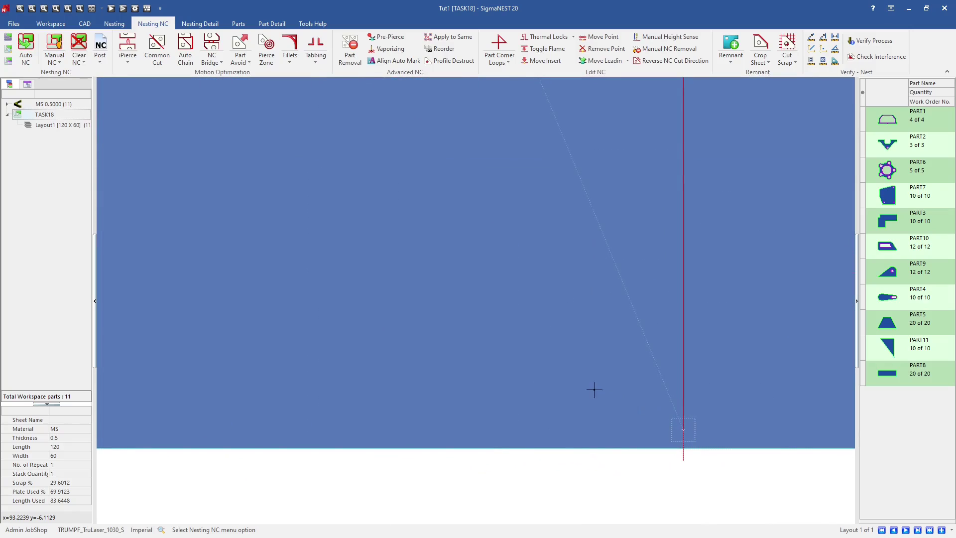
scroll(592, 388, "down", 4)
scroll(662, 435, "up", 5)
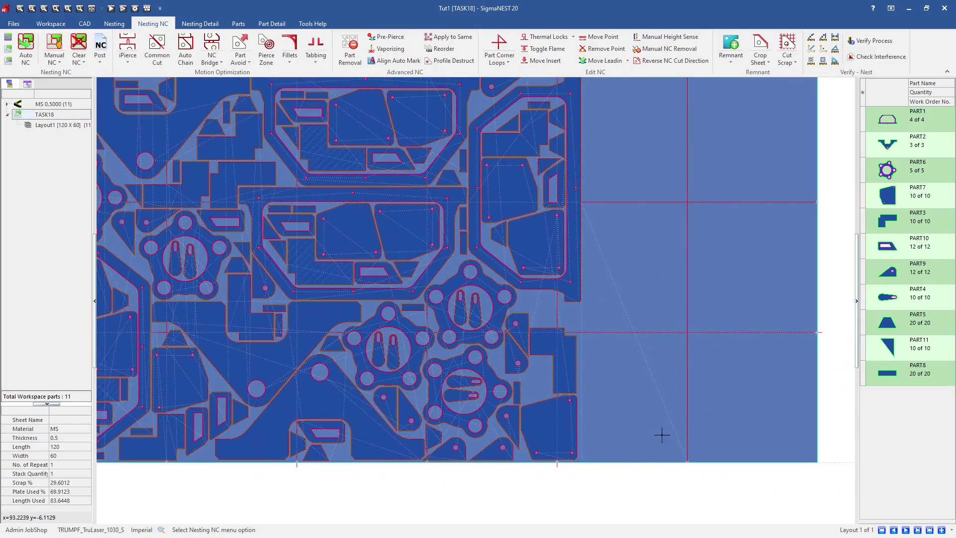
scroll(615, 388, "up", 8)
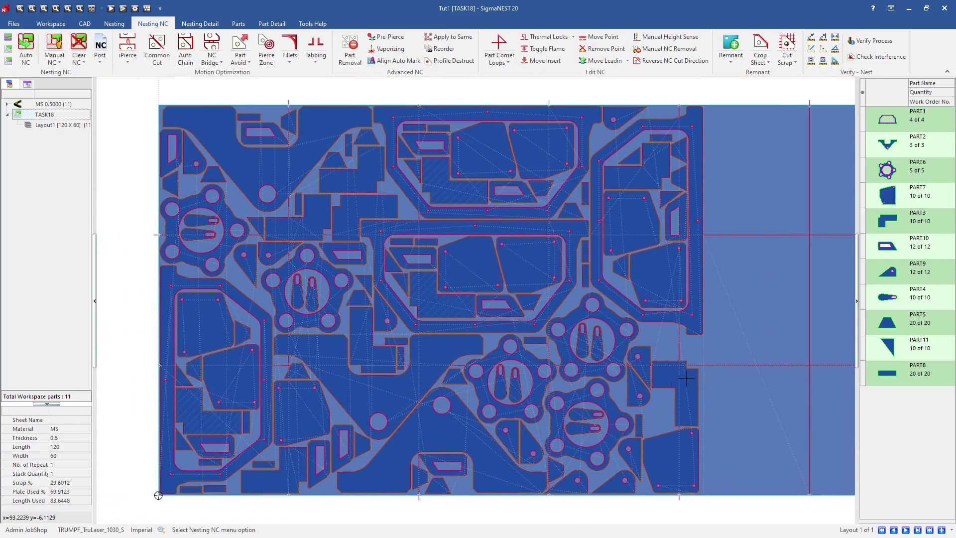
scroll(572, 252, "up", 6)
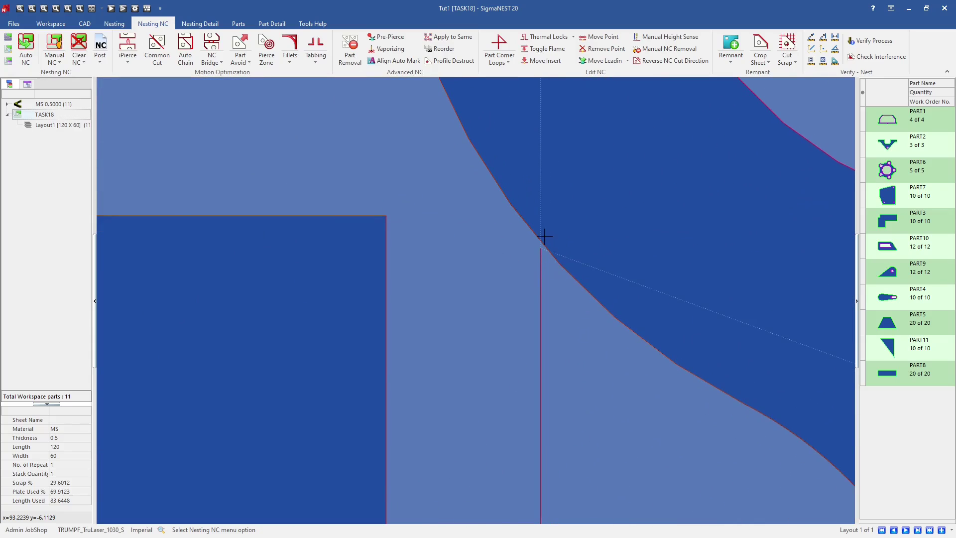
scroll(559, 263, "down", 3)
scroll(593, 291, "down", 2)
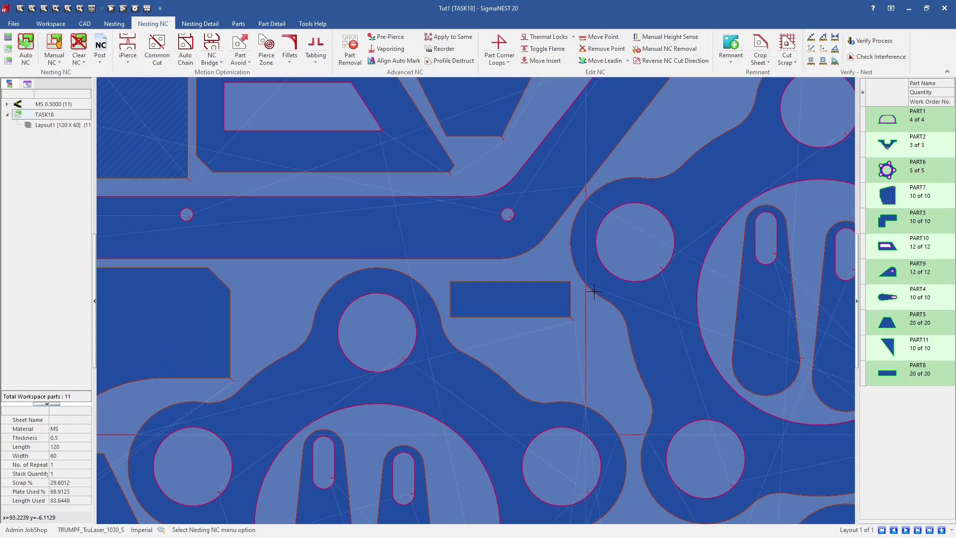
scroll(594, 291, "down", 4)
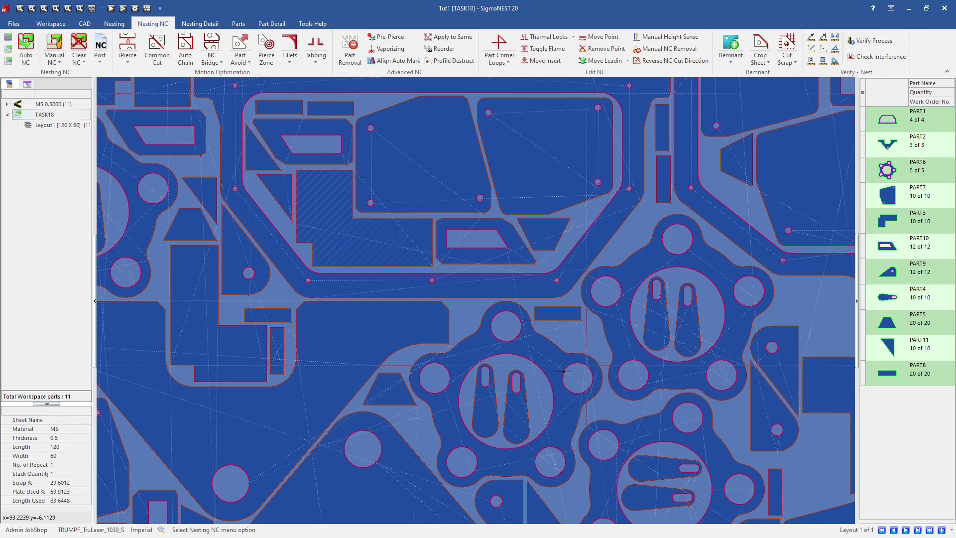
scroll(619, 378, "down", 1)
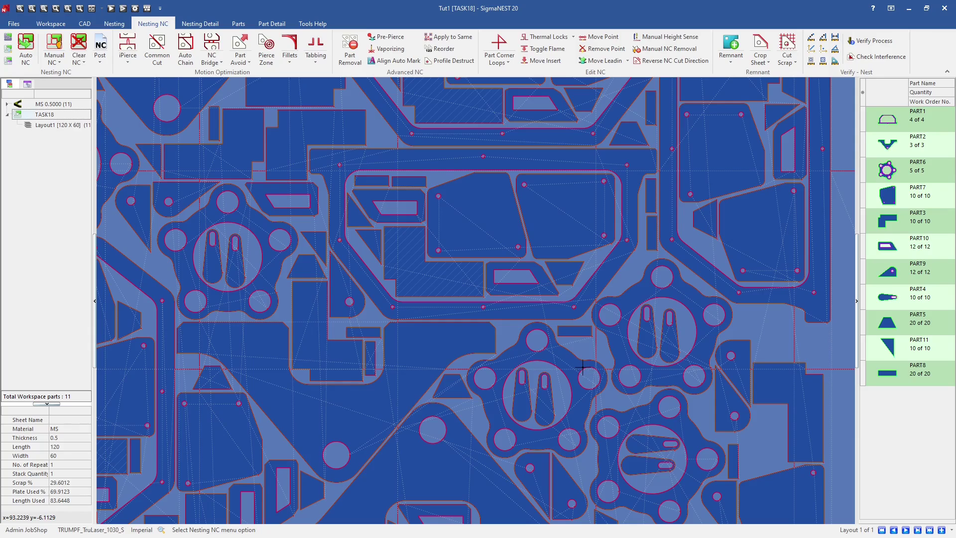
scroll(582, 367, "down", 2)
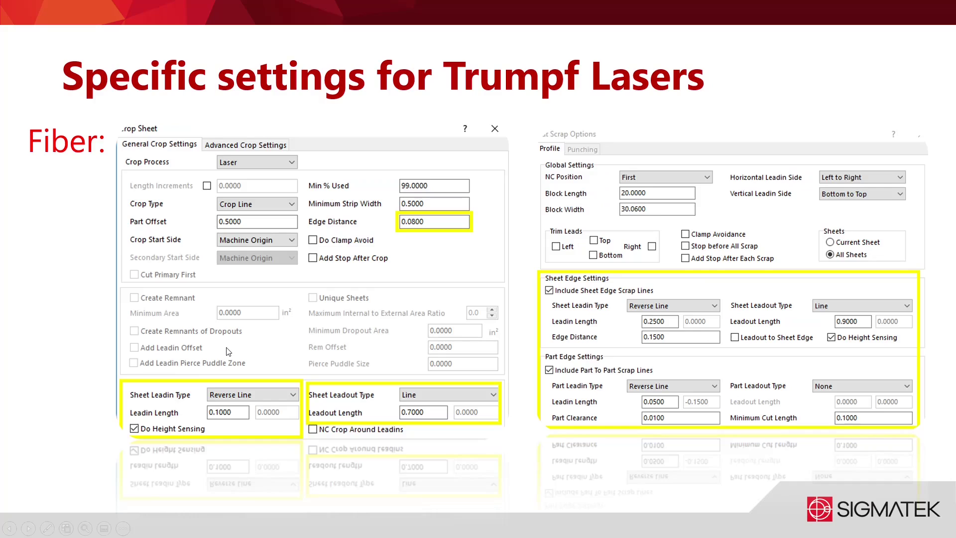
left_click(228, 352)
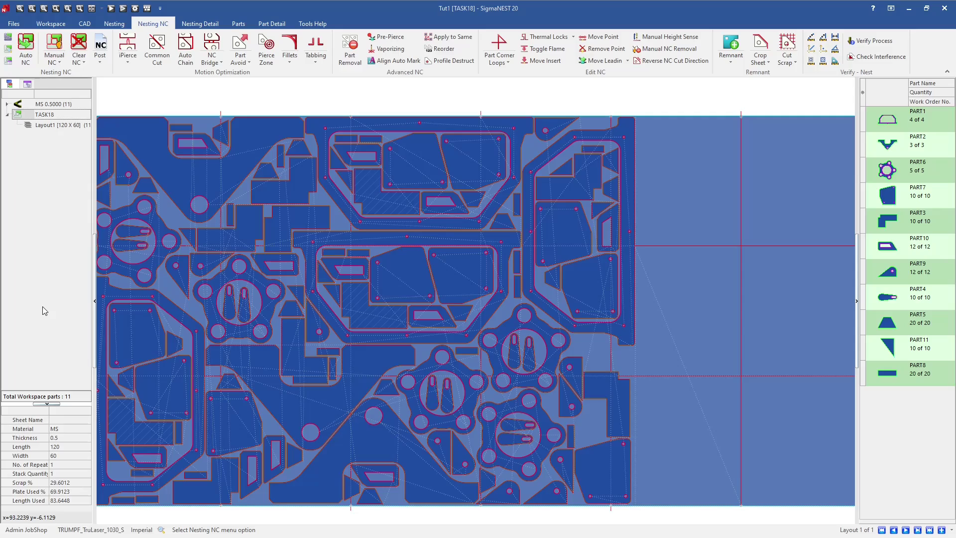
Step: Clear the scrap cut on the current sheet and crop it with a Crop Line, 0.1 Reverse Line leadin and 0.7 Line leadout
left_click(785, 58)
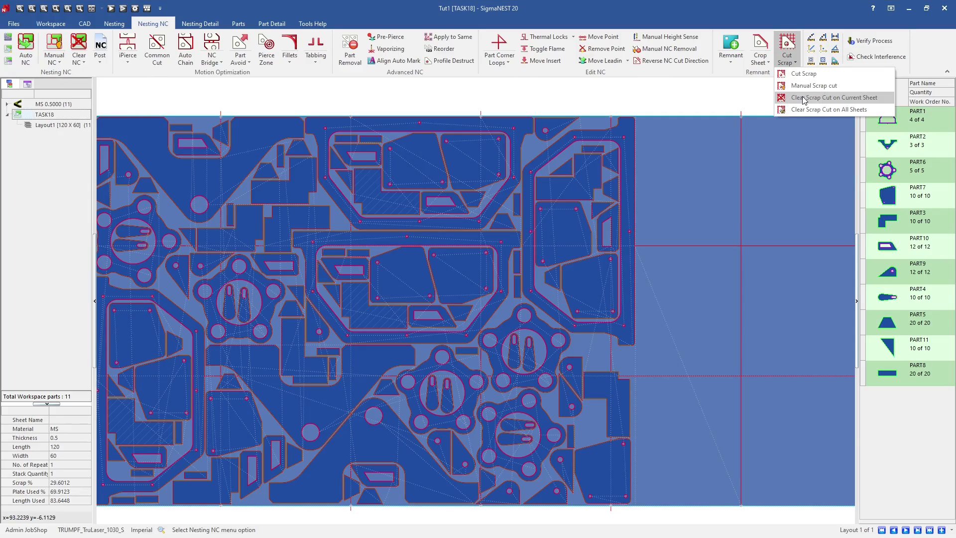
left_click(806, 98)
left_click(729, 60)
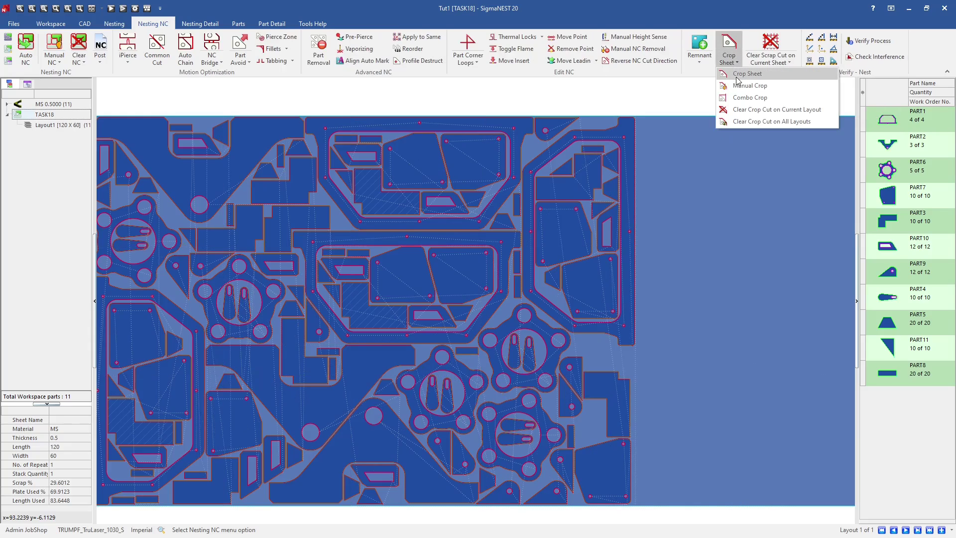
key("Escape")
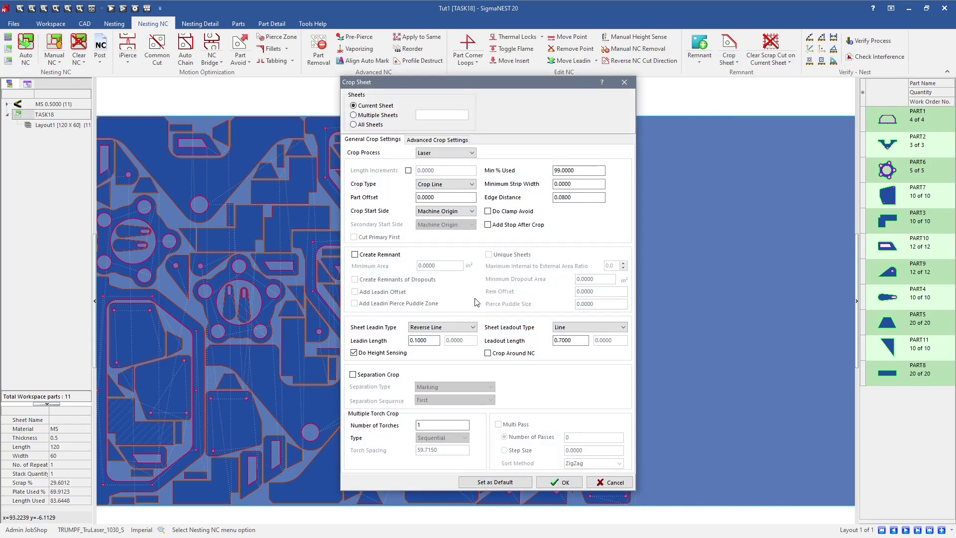
left_click(559, 482)
Step: Simulate the NC program from the crop cut commands near its end, keeping the crop line's start at the sheet edge in view
scroll(502, 284, "up", 5)
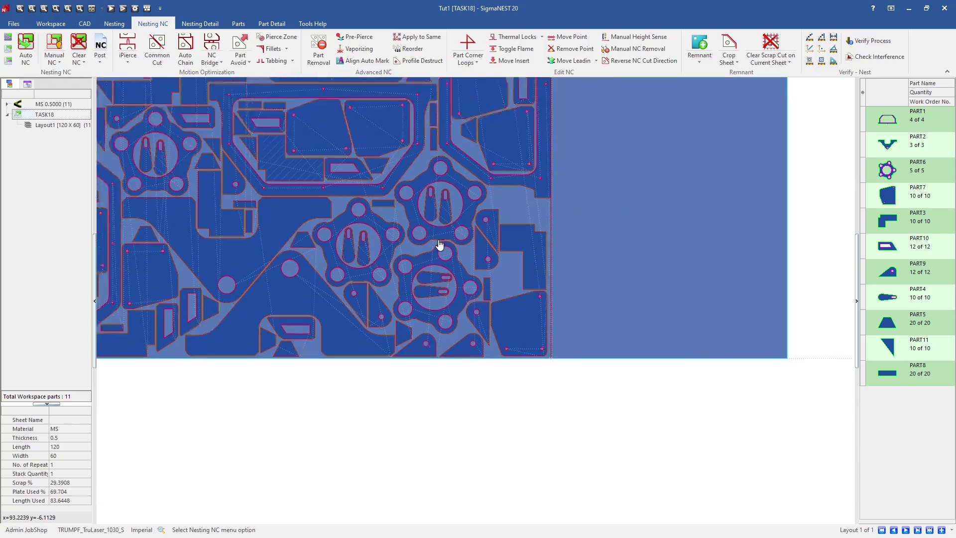
scroll(564, 319, "up", 4)
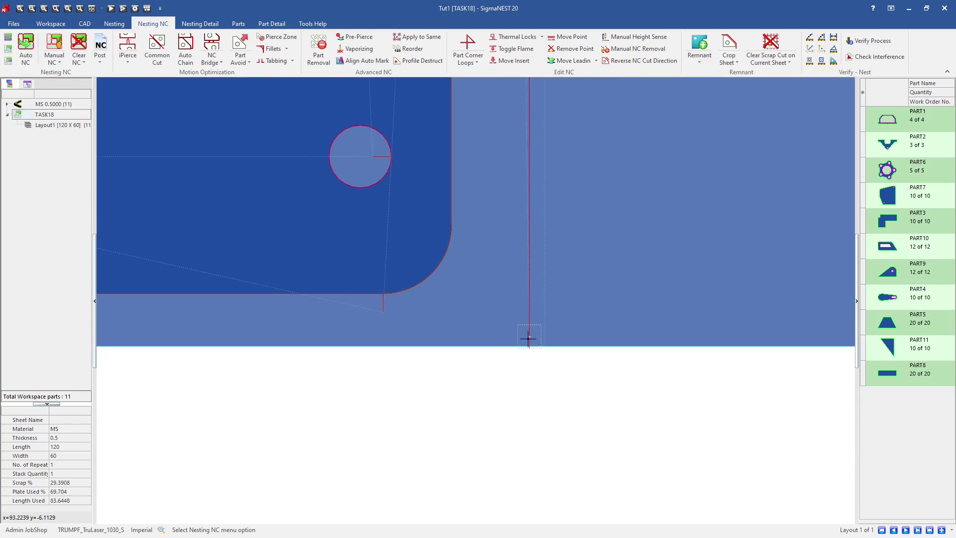
left_click(111, 8)
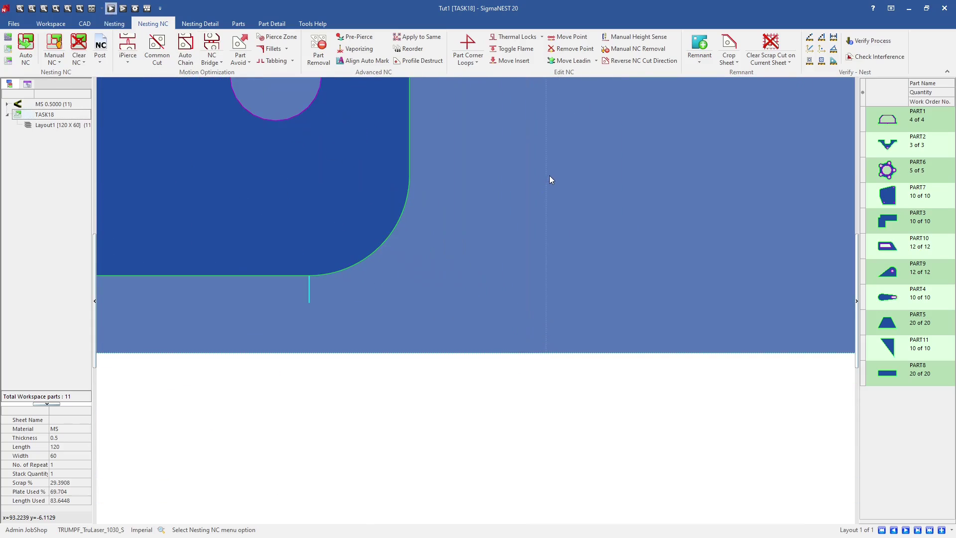
left_click_drag(716, 85, 723, 328)
left_click(547, 328)
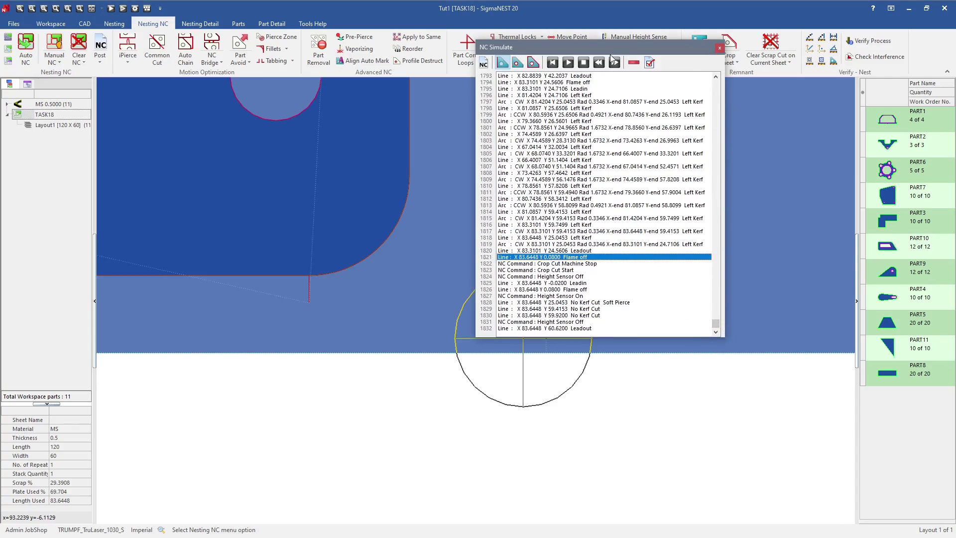
left_click_drag(618, 47, 781, 90)
scroll(529, 290, "up", 2)
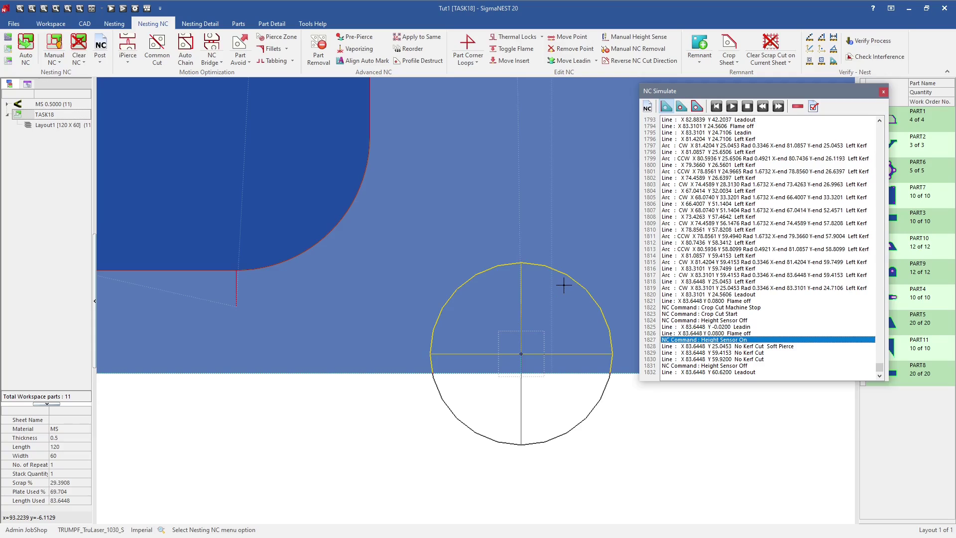
Step: Follow the simulated crop cut along the parts' edge through to the leadout beyond the far sheet edge
scroll(563, 284, "down", 8)
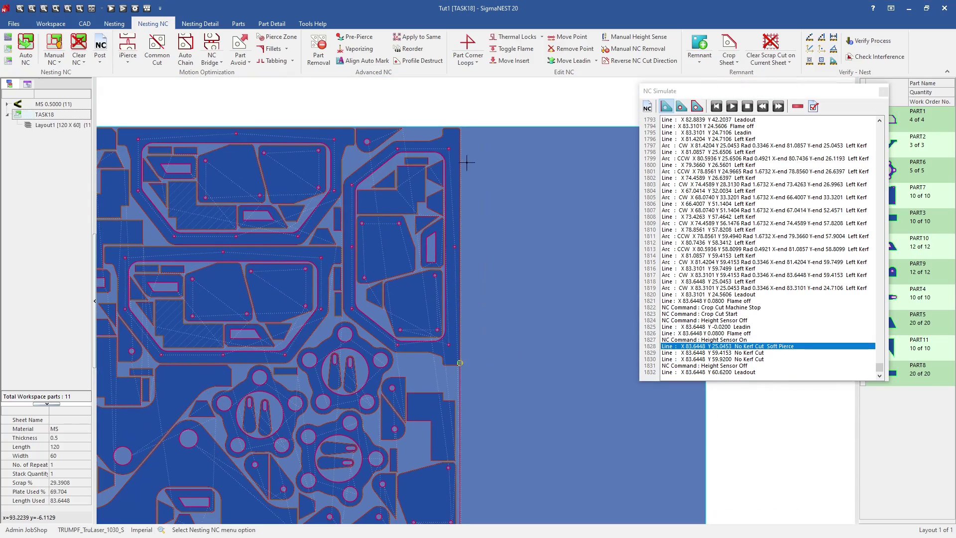
scroll(455, 107, "up", 3)
scroll(458, 119, "up", 2)
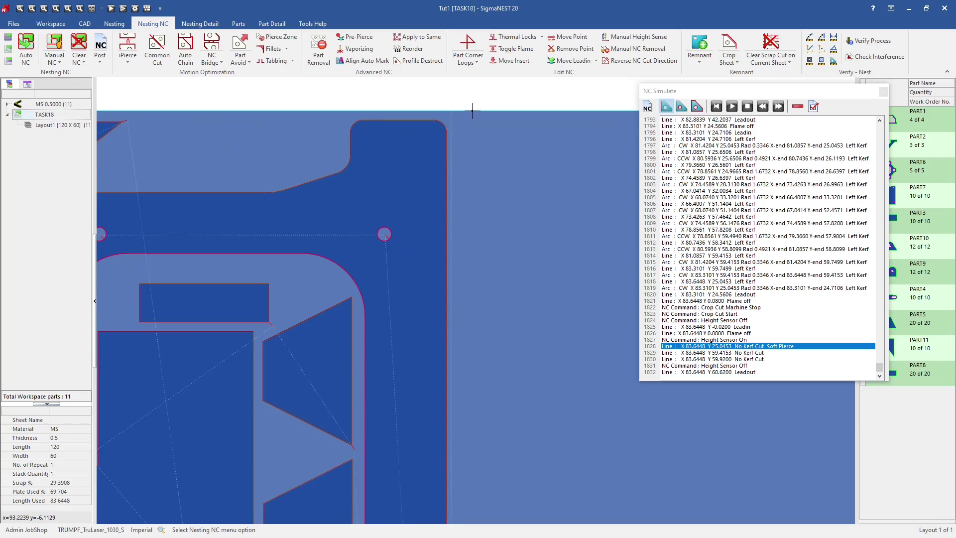
scroll(472, 110, "up", 2)
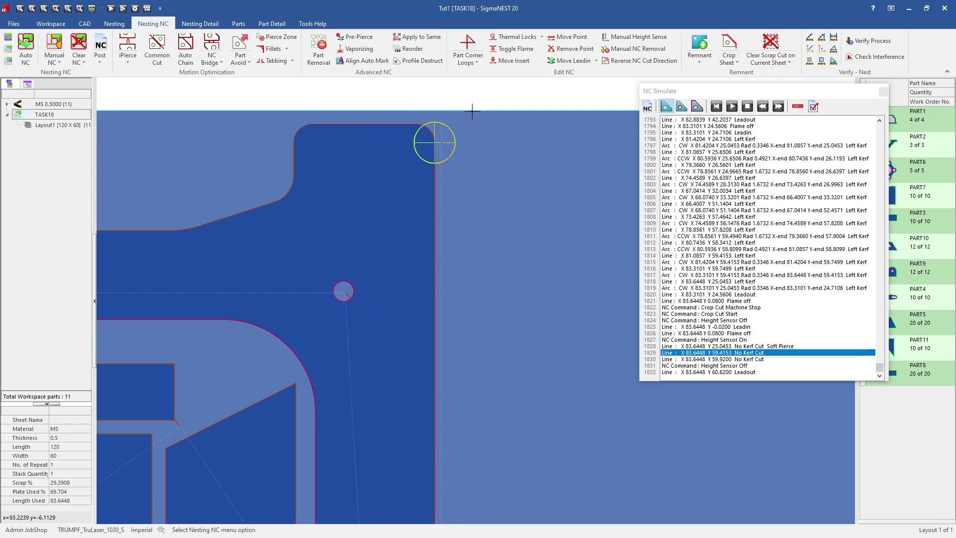
scroll(472, 111, "up", 4)
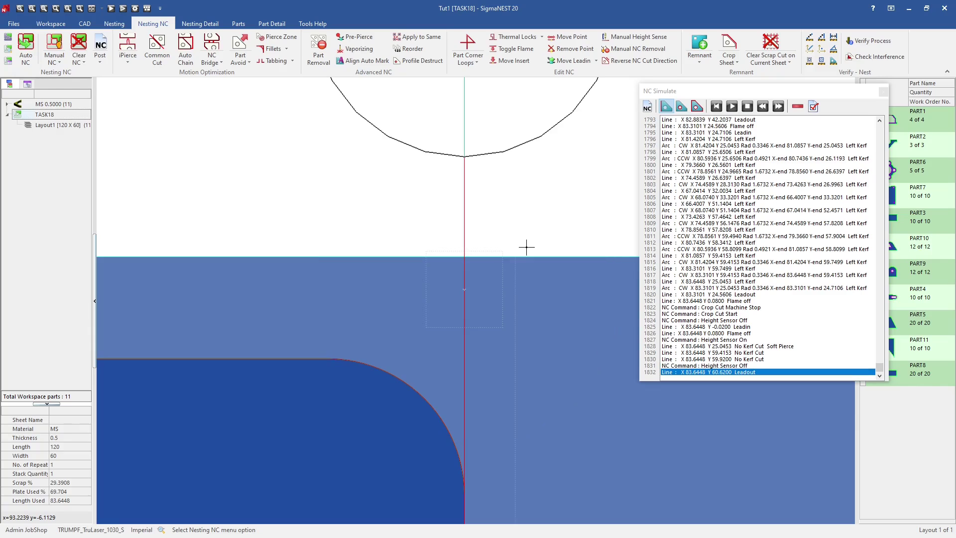
scroll(526, 246, "down", 2)
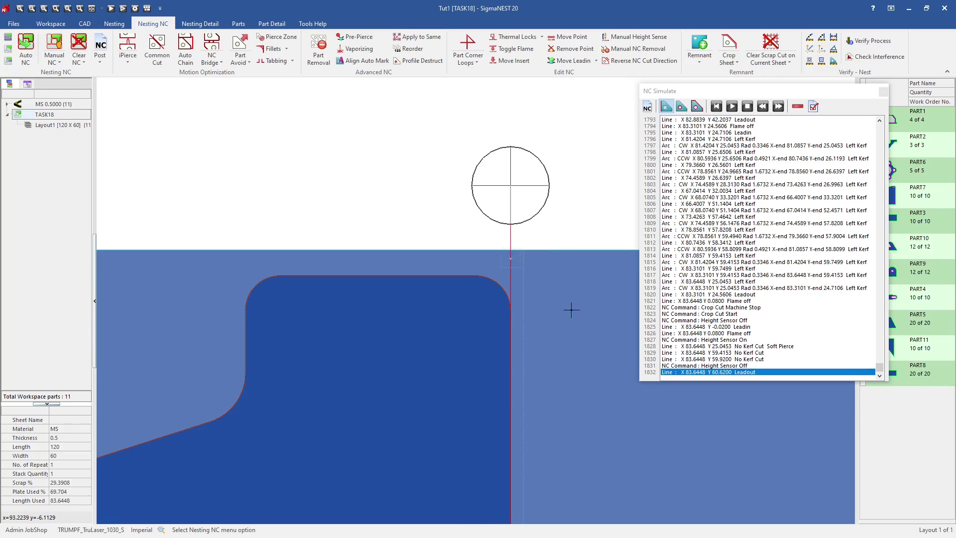
scroll(548, 327, "down", 3)
scroll(520, 393, "down", 3)
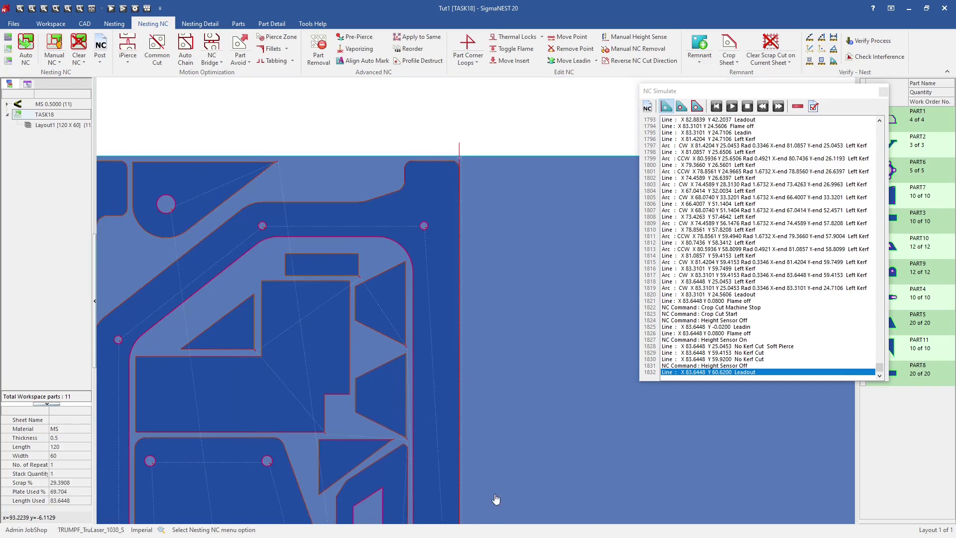
Step: Replay the crop cut from the Crop Cut Machine Stop command through its leadin and cutting moves to the final Height Sensor Off
scroll(456, 425, "up", 5)
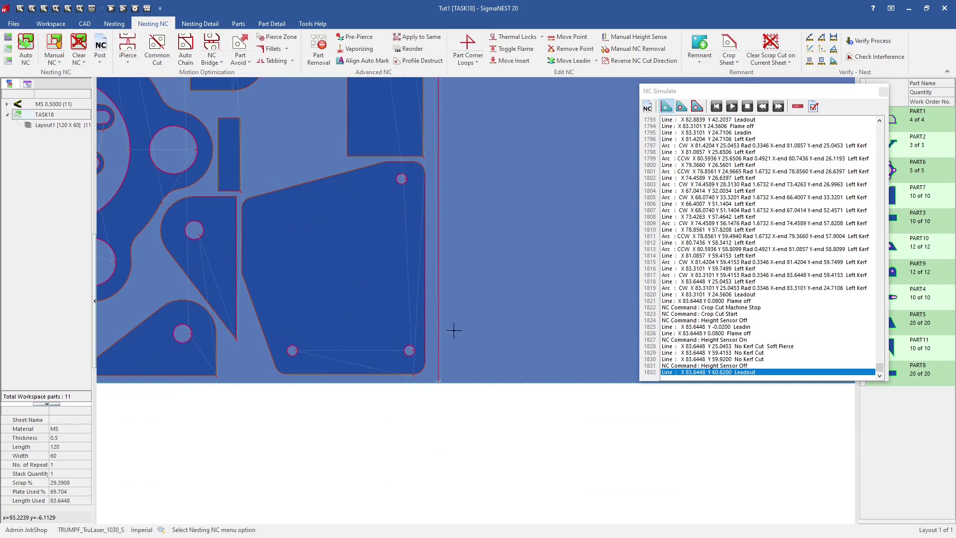
scroll(429, 377, "up", 2)
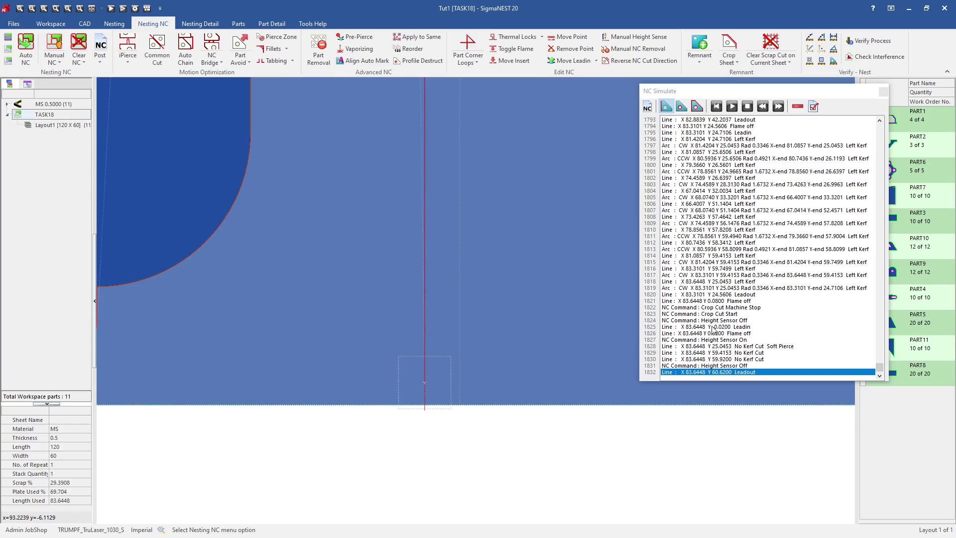
left_click(717, 308)
key("Down")
key("Down")
key("Down")
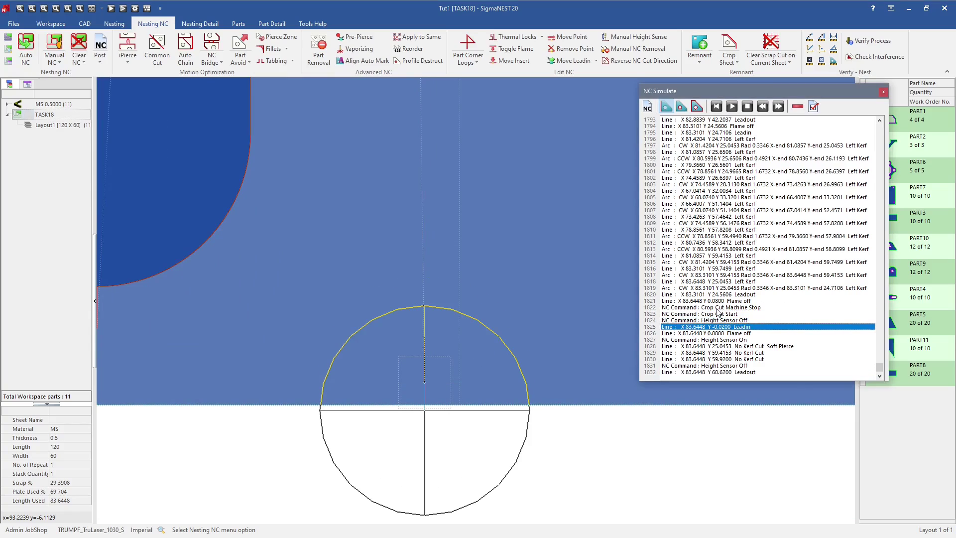
key("Down")
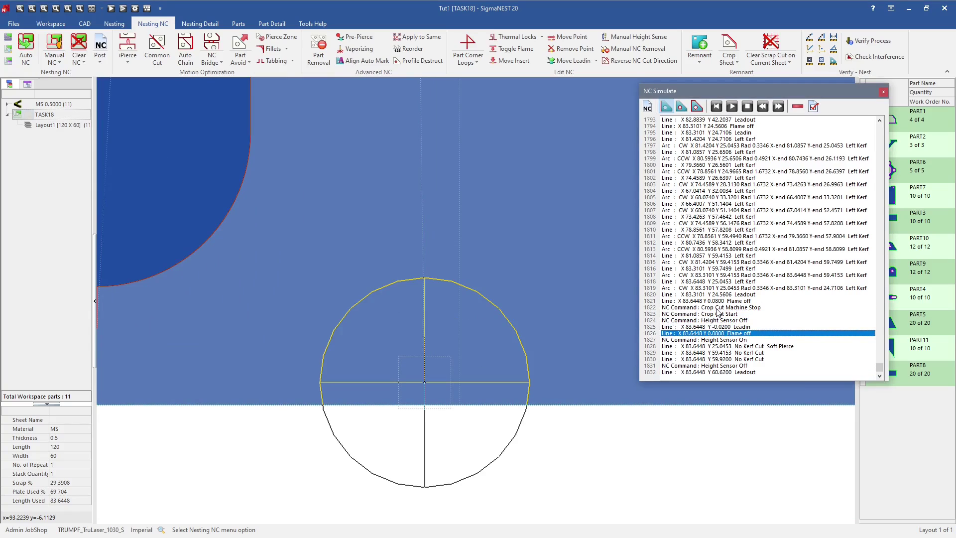
key("Down")
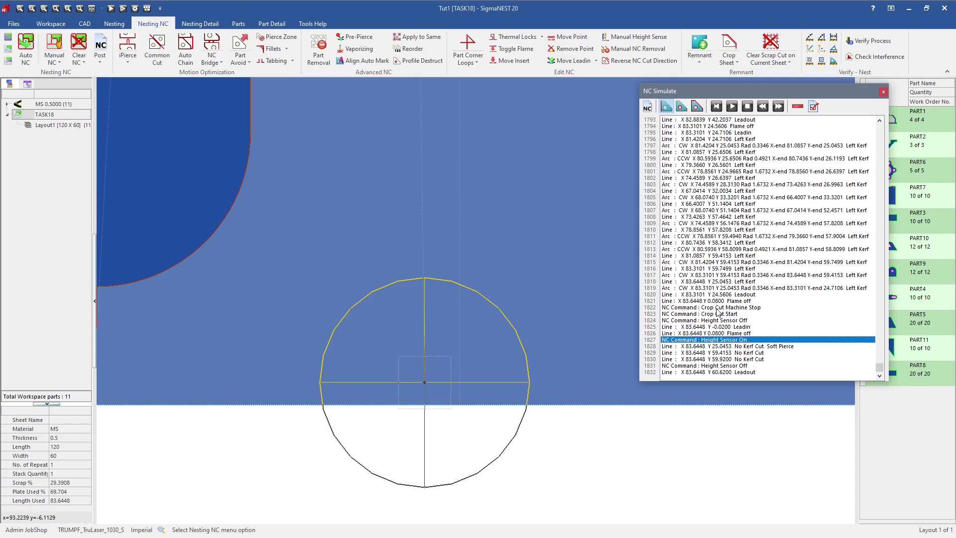
key("Down")
key("Down")
key("Down")
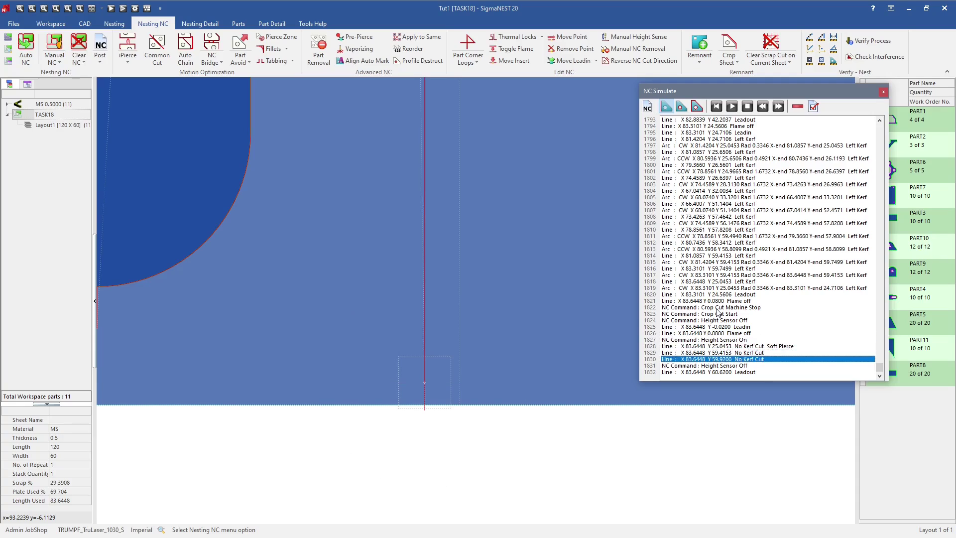
key("Down")
Step: Review the crop line along the full sheet width and close the NC simulation
scroll(546, 194, "up", 2)
scroll(492, 325, "up", 2)
scroll(451, 428, "down", 3)
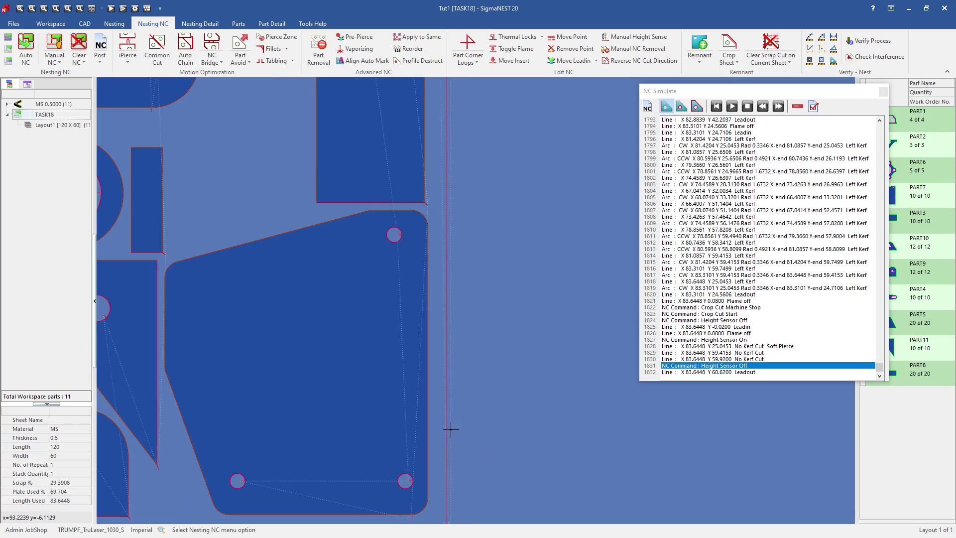
scroll(465, 289, "up", 3)
scroll(454, 308, "down", 4)
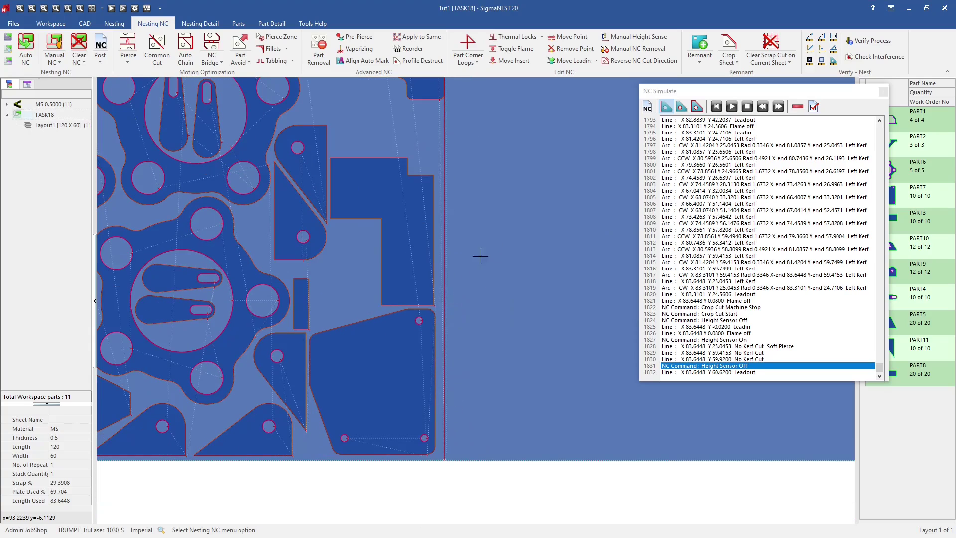
scroll(498, 259, "up", 2)
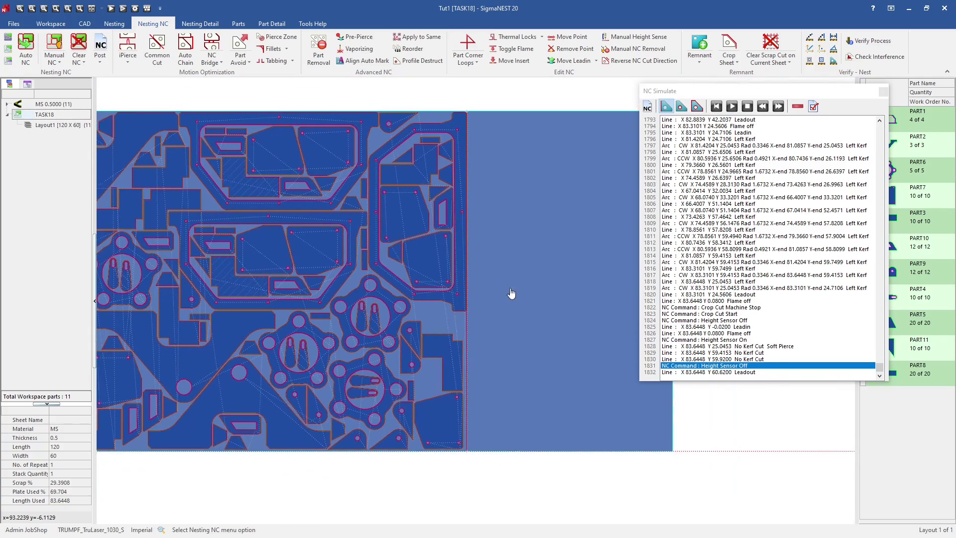
scroll(512, 294, "down", 3)
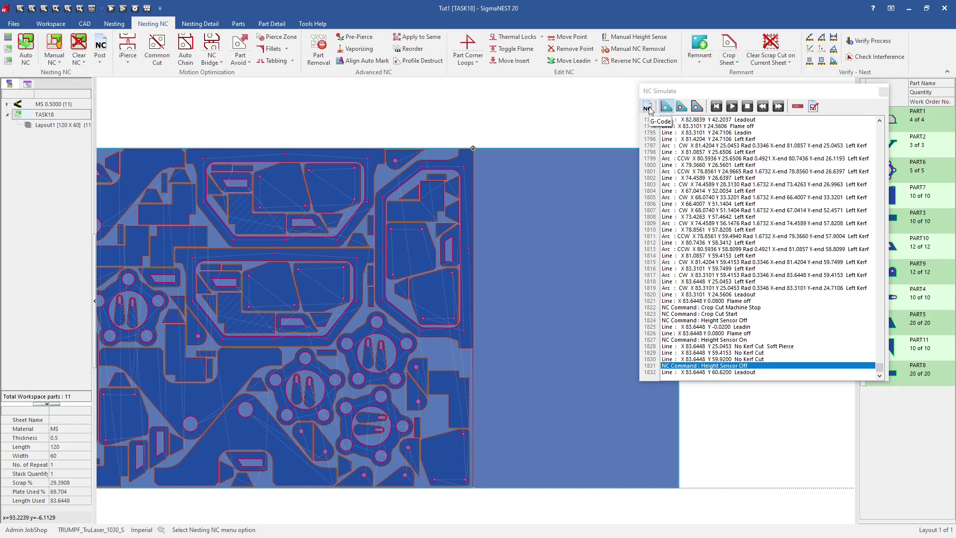
left_click(882, 92)
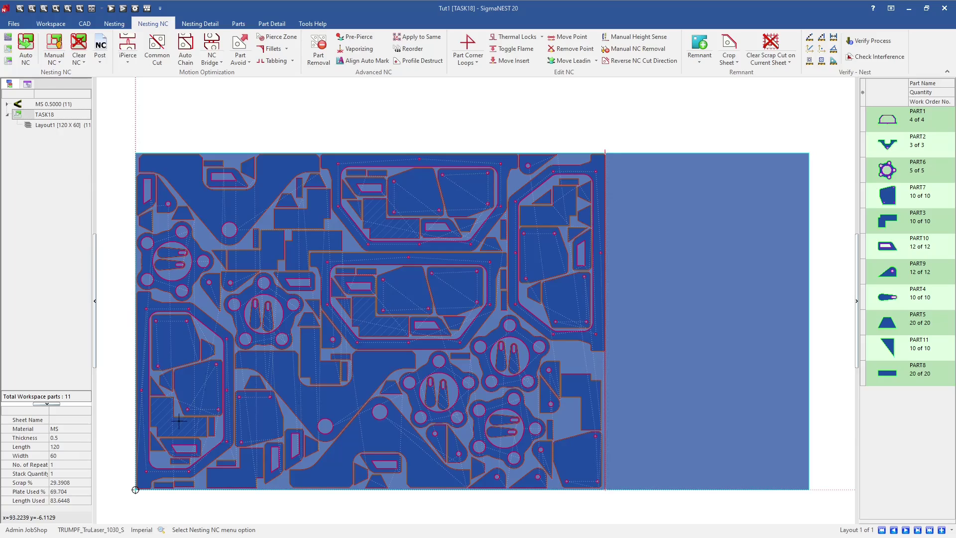
Step: Open the Crop Sheet settings with the Crop Type options and bring up the dialog's help topic in the browser
left_click(762, 63)
left_click(729, 61)
left_click(739, 75)
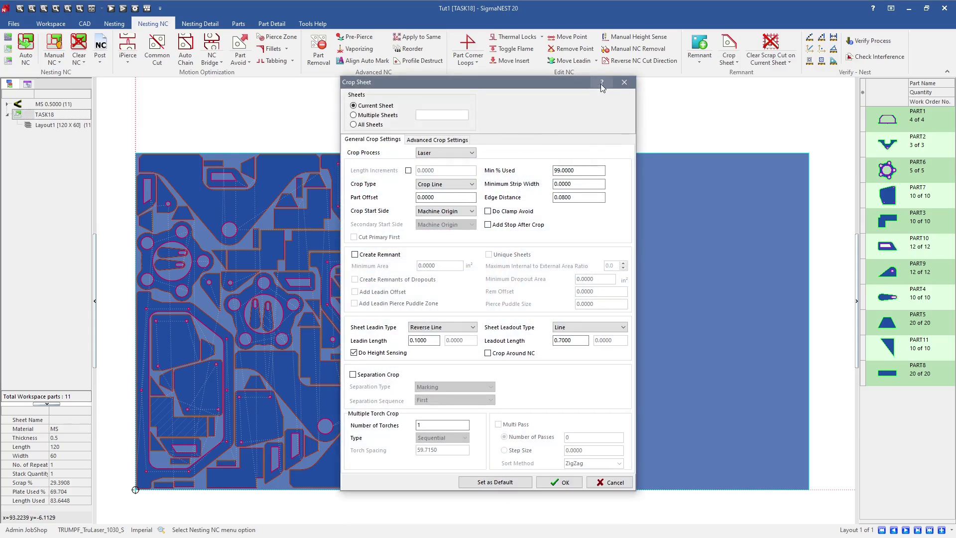
left_click(467, 185)
left_click(471, 187)
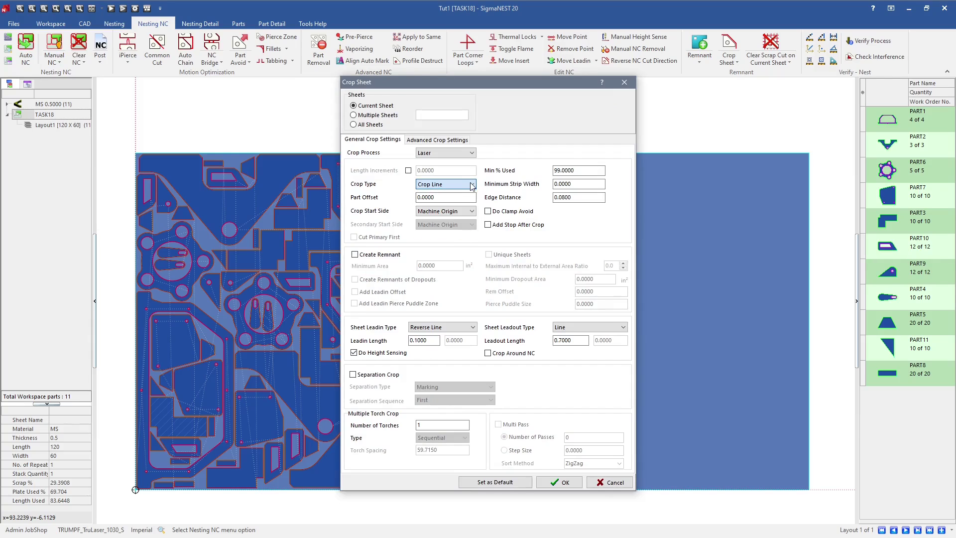
left_click(604, 87)
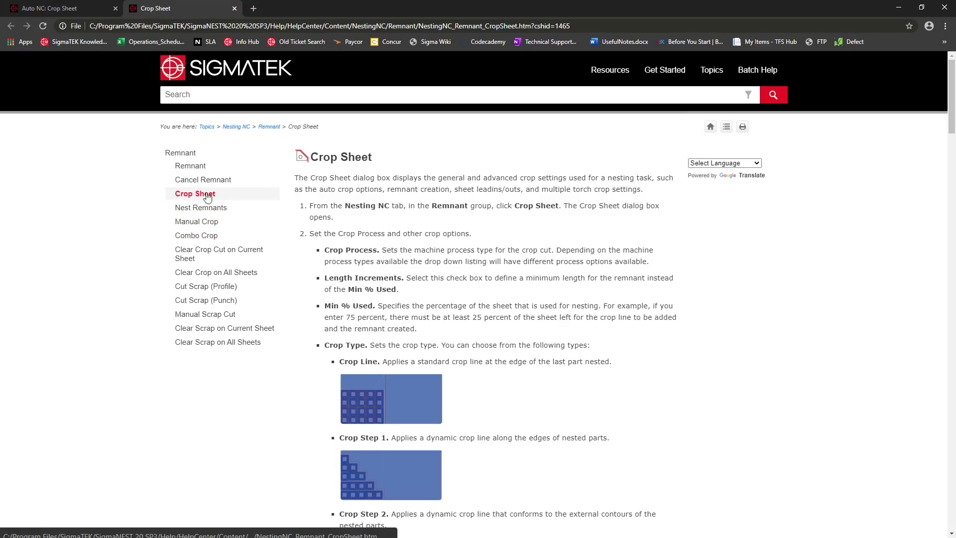
Step: Examine the crop types described in the Crop Sheet help, enlarging the Horizontal Preference and Crop L-shape illustrations
scroll(316, 254, "down", 5)
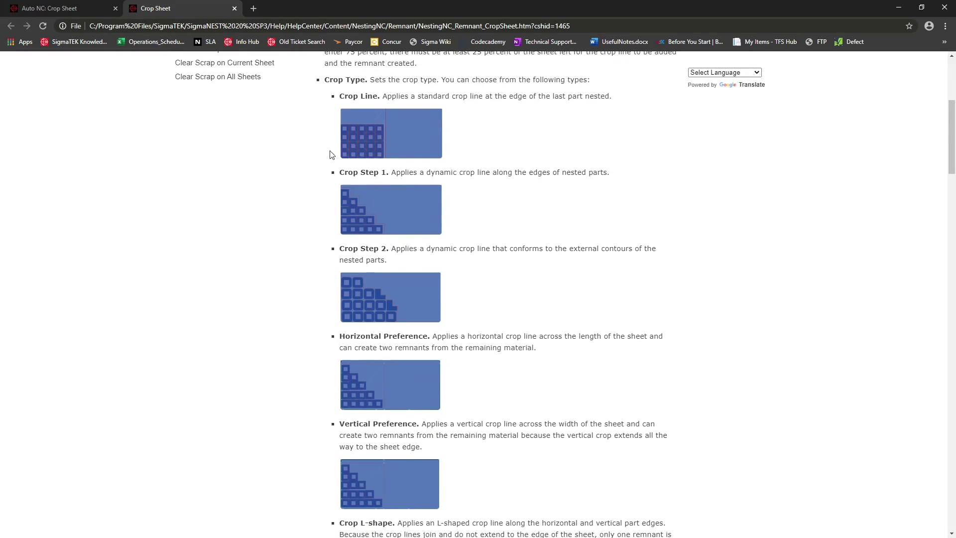
scroll(319, 293, "down", 2)
scroll(322, 296, "down", 2)
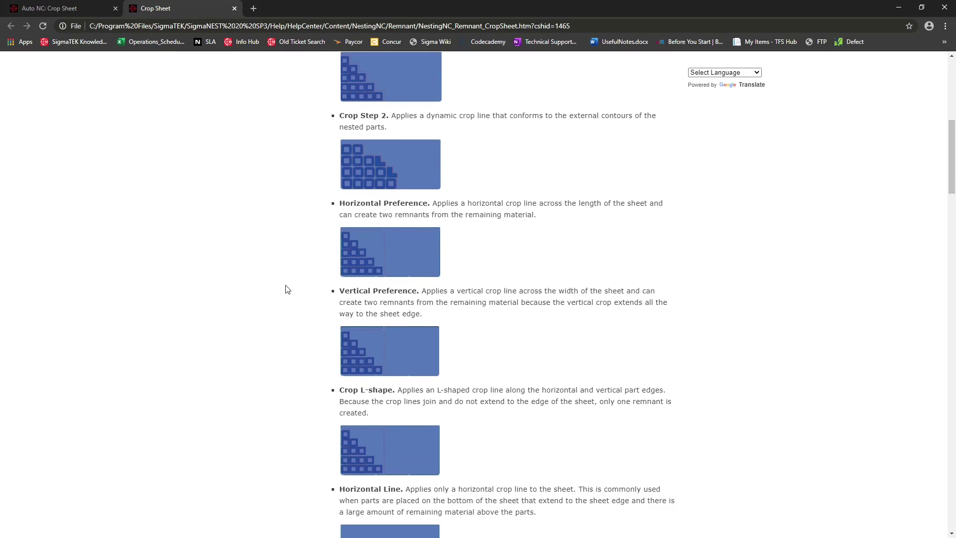
left_click(374, 248)
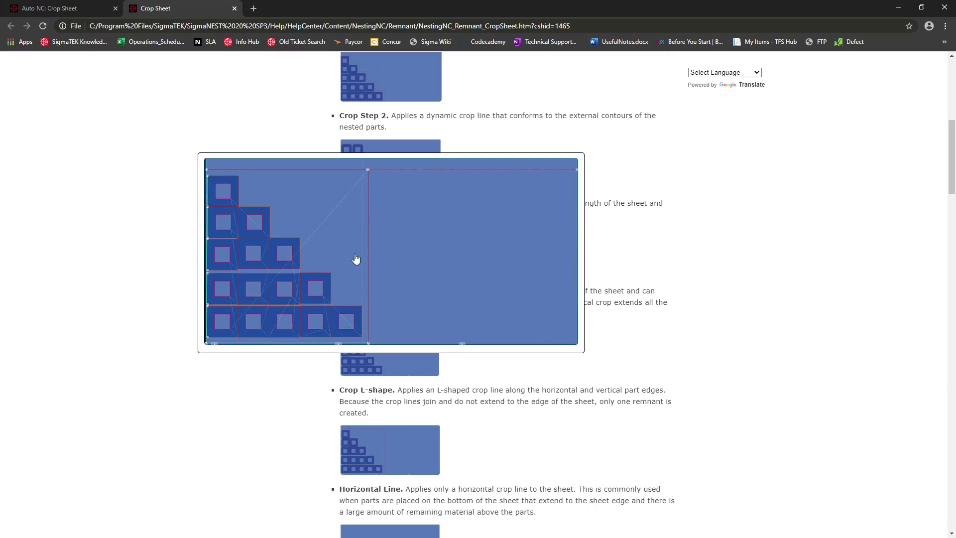
left_click(411, 255)
scroll(397, 348, "down", 2)
left_click(387, 322)
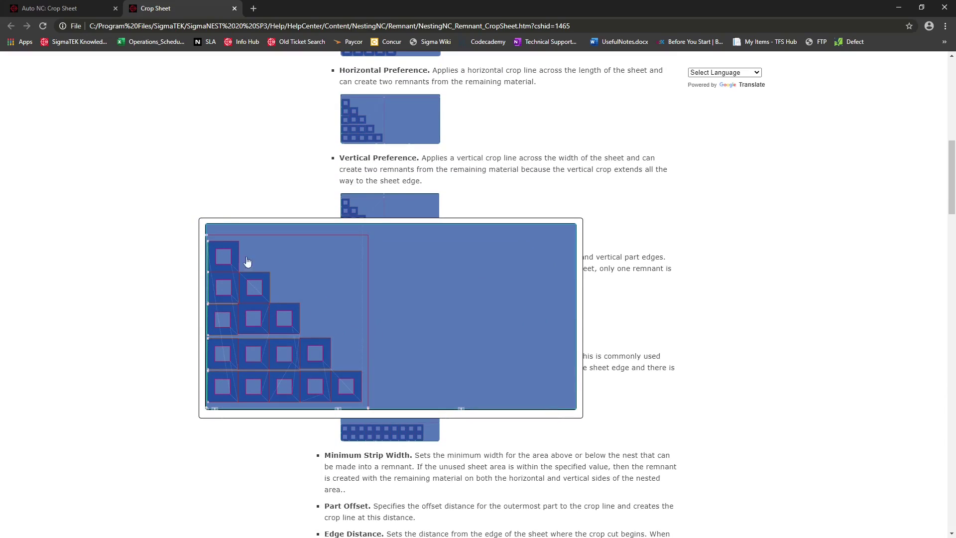
left_click(390, 318)
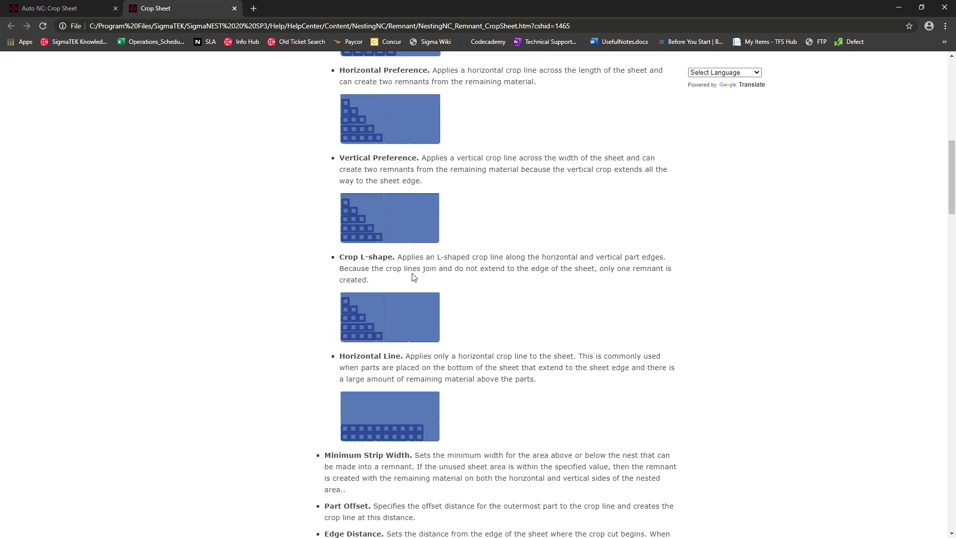
Step: Read the help on Part Offset, Edge Distance and Crop Start Side, and return to the beginning of the Crop Sheet topic
scroll(390, 309, "down", 5)
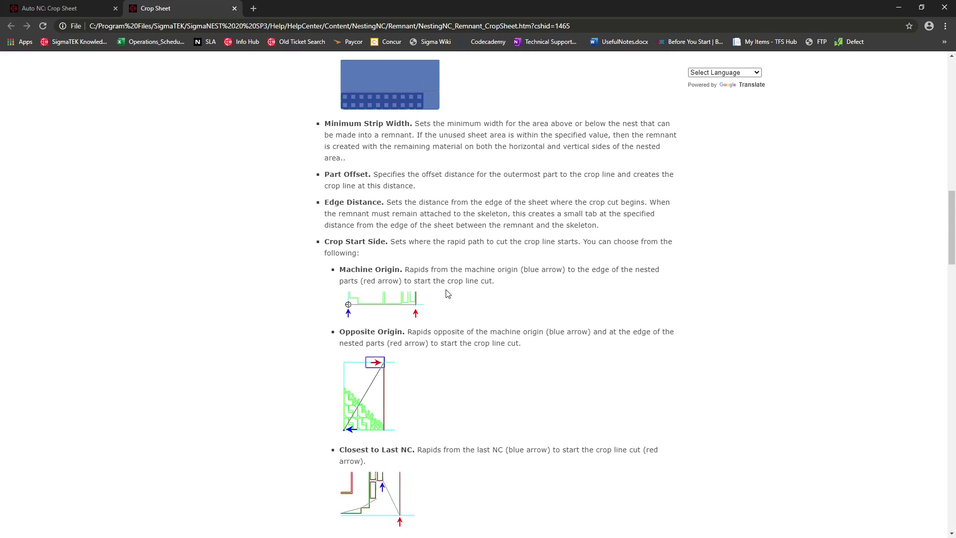
scroll(403, 274, "down", 1)
scroll(403, 273, "up", 15)
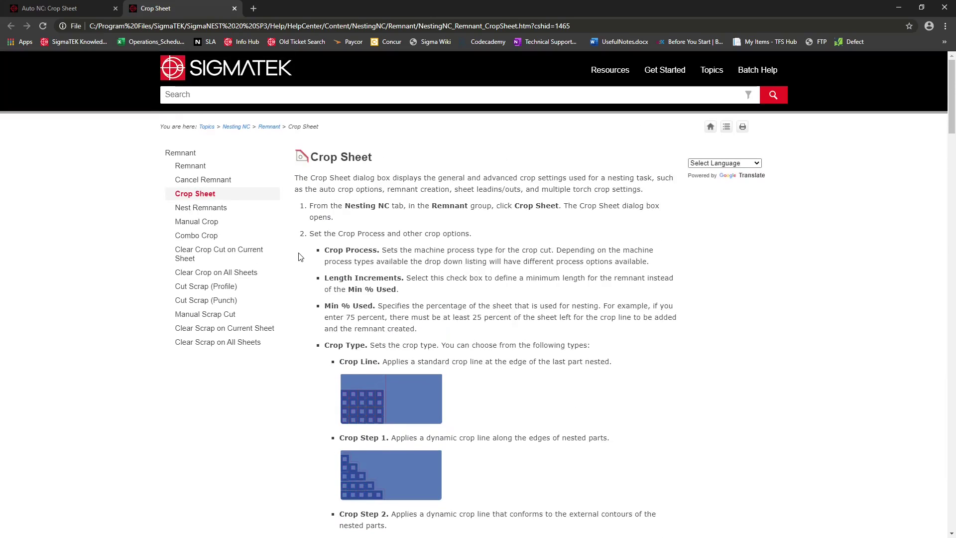
Step: Open the Nest Remnants help topic and skim its instructions for keeping or discarding remnants
left_click(245, 215)
scroll(302, 273, "down", 1)
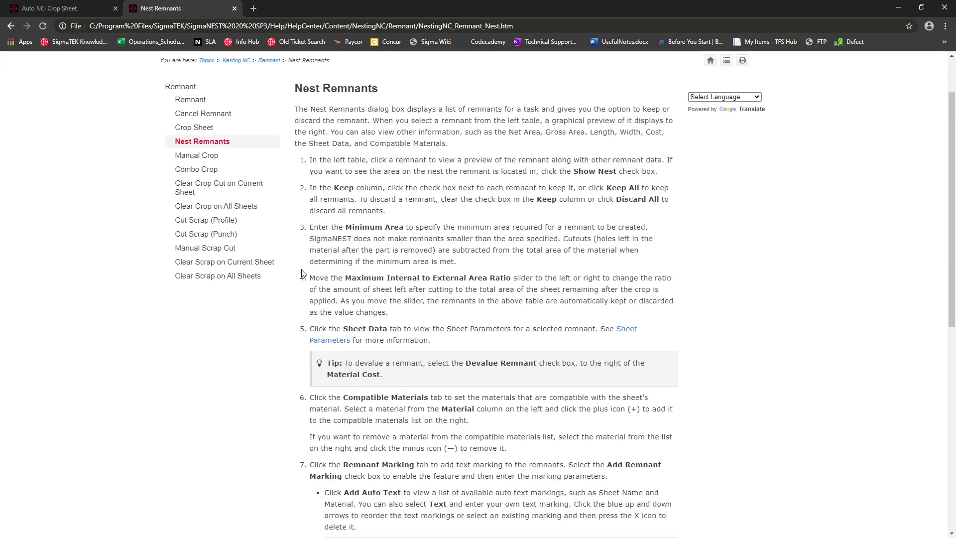
scroll(302, 273, "up", 1)
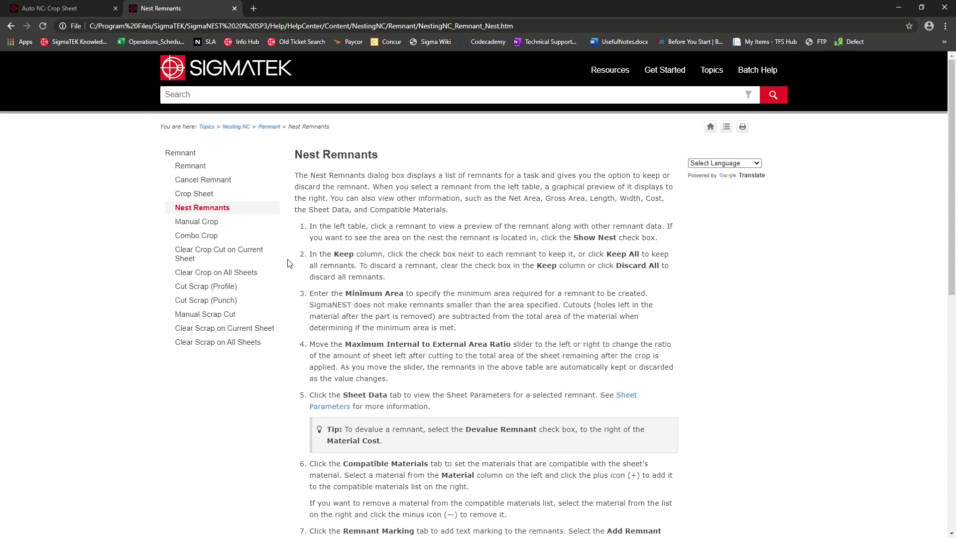